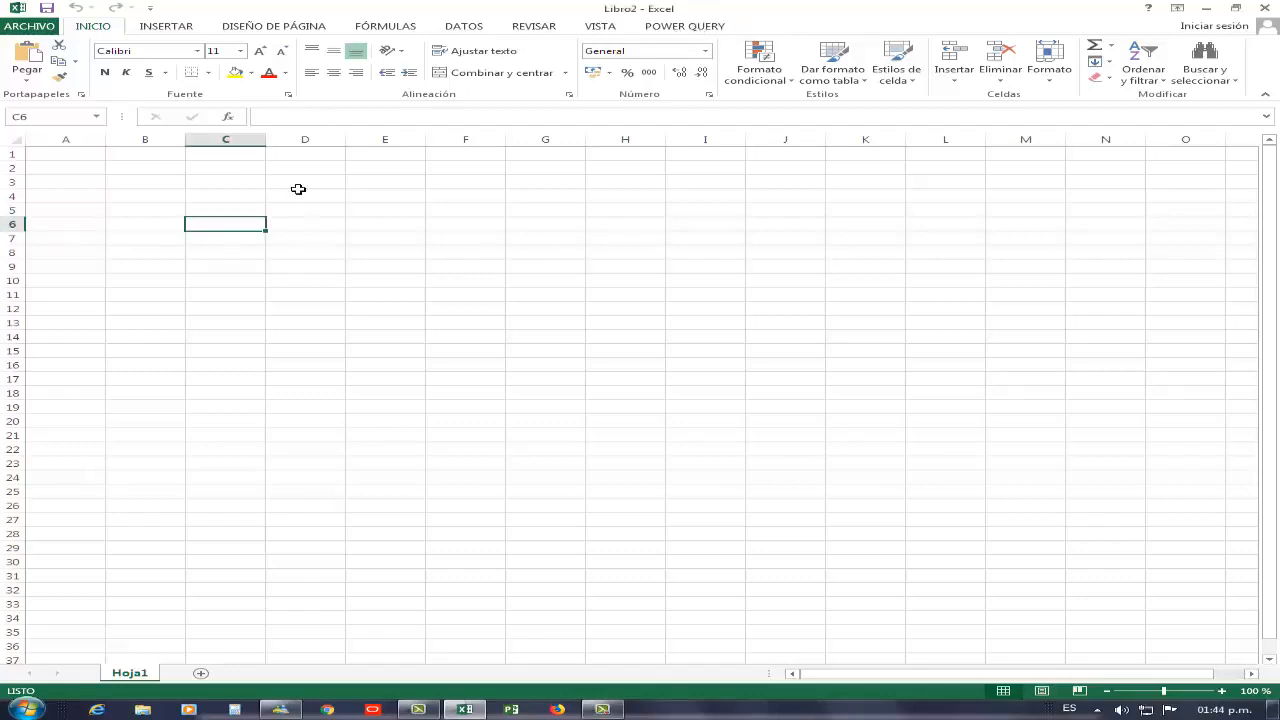
- Examine the Power Query import sources: files, databases, Azure, online services, other origins and recent origins
{"action": "left_click", "coordinate": [660, 27]}
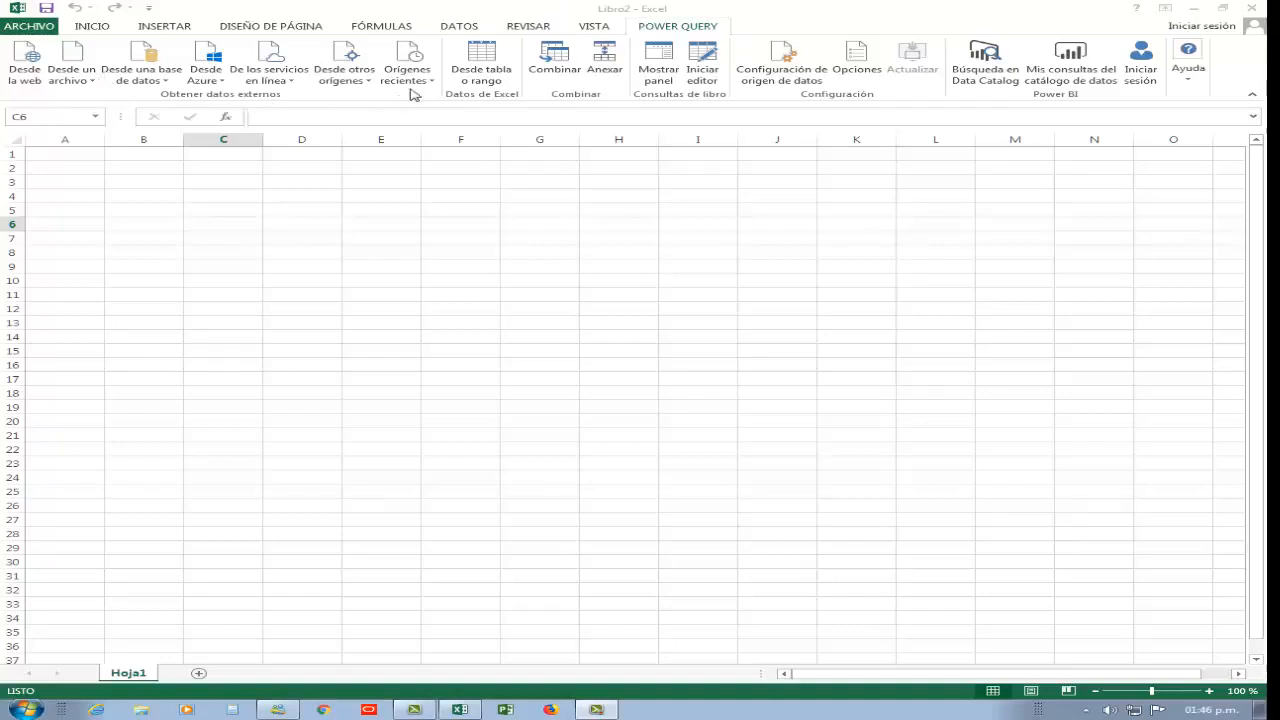
{"action": "left_click", "coordinate": [90, 82]}
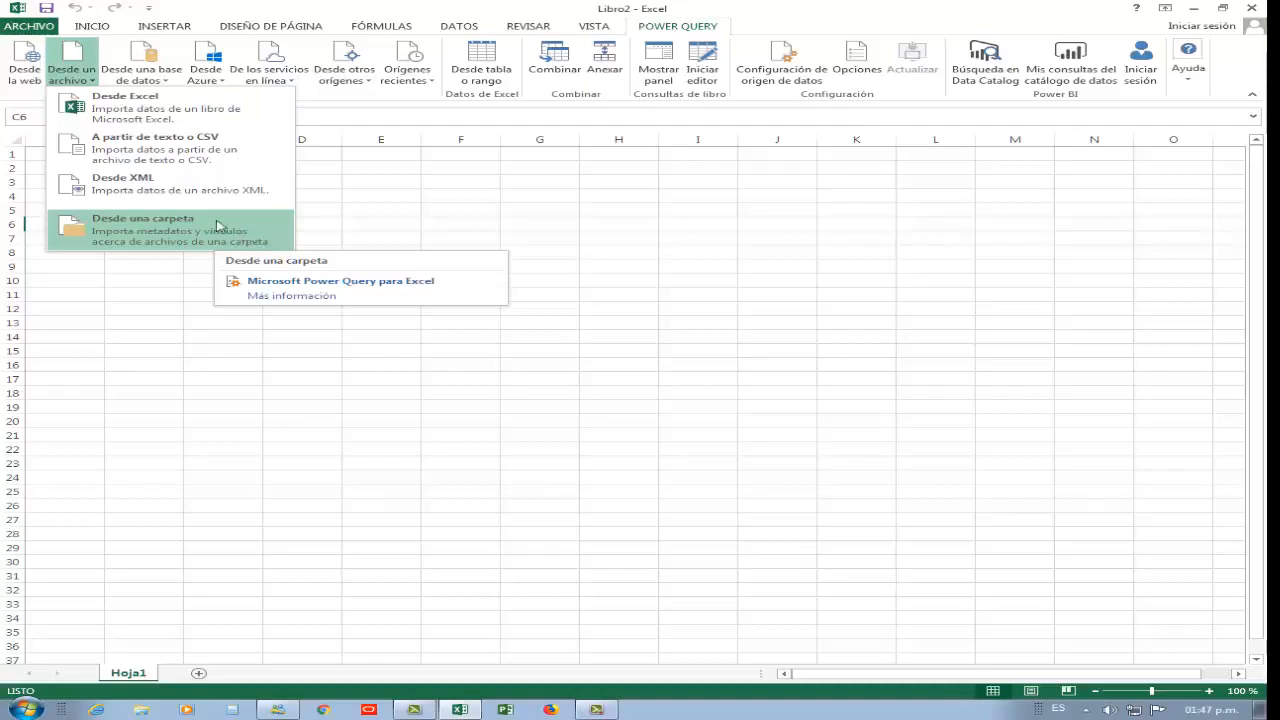
{"action": "left_click", "coordinate": [168, 80]}
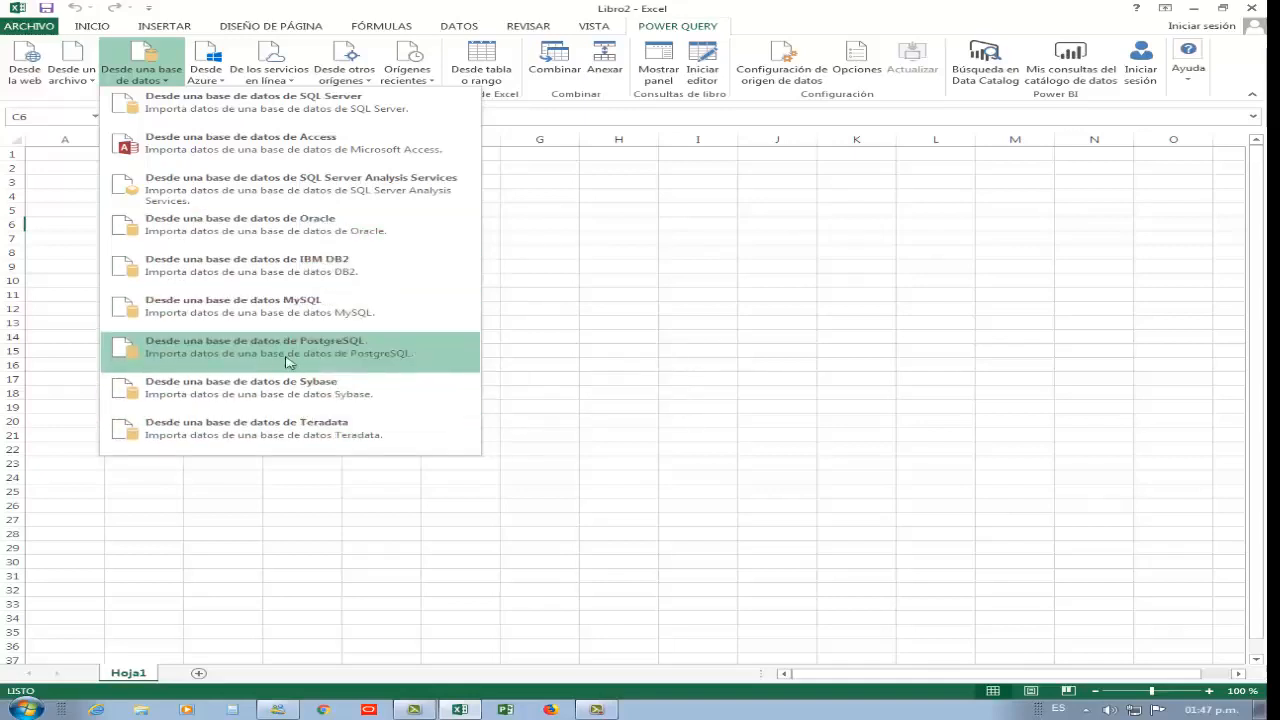
{"action": "left_click", "coordinate": [208, 72]}
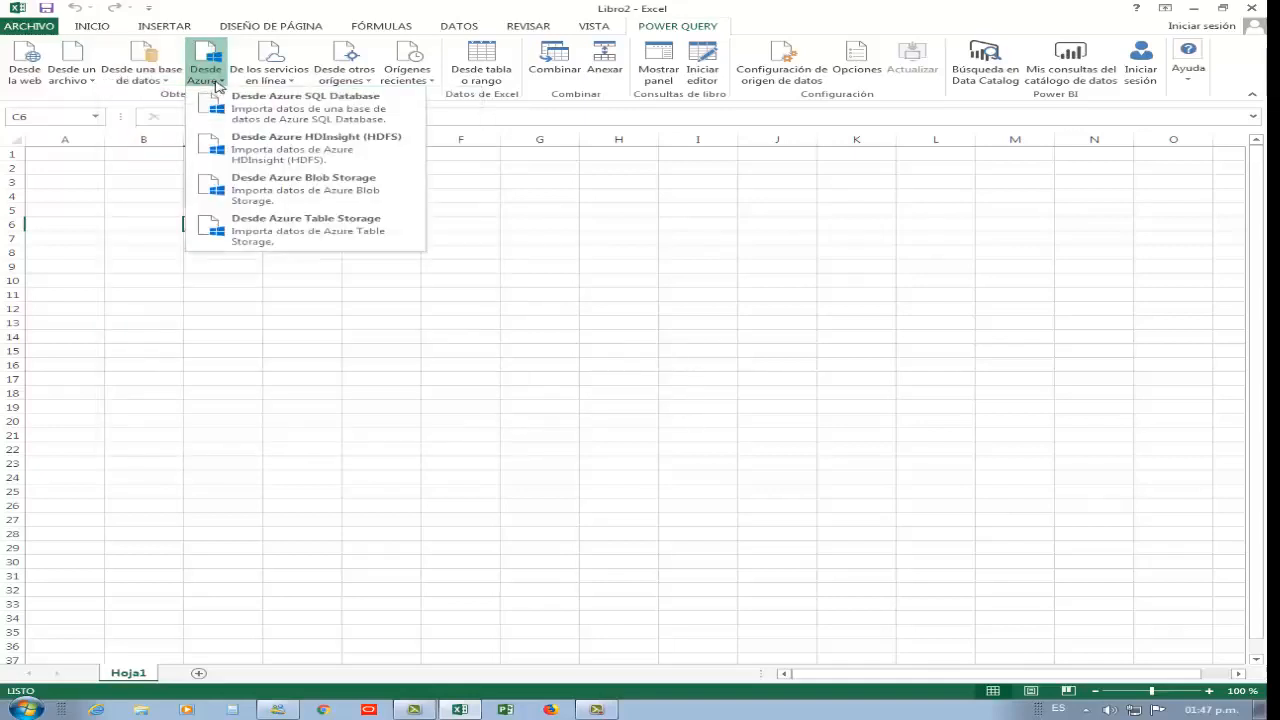
{"action": "left_click", "coordinate": [286, 80]}
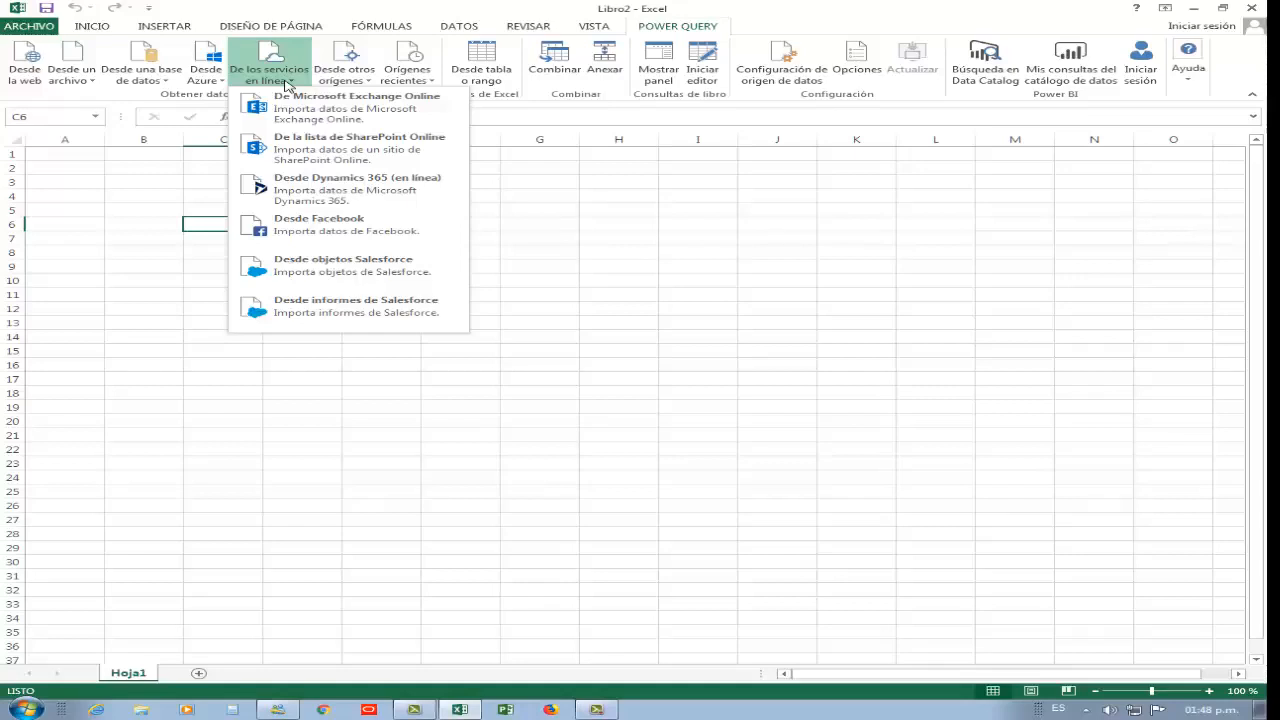
{"action": "left_click", "coordinate": [364, 80]}
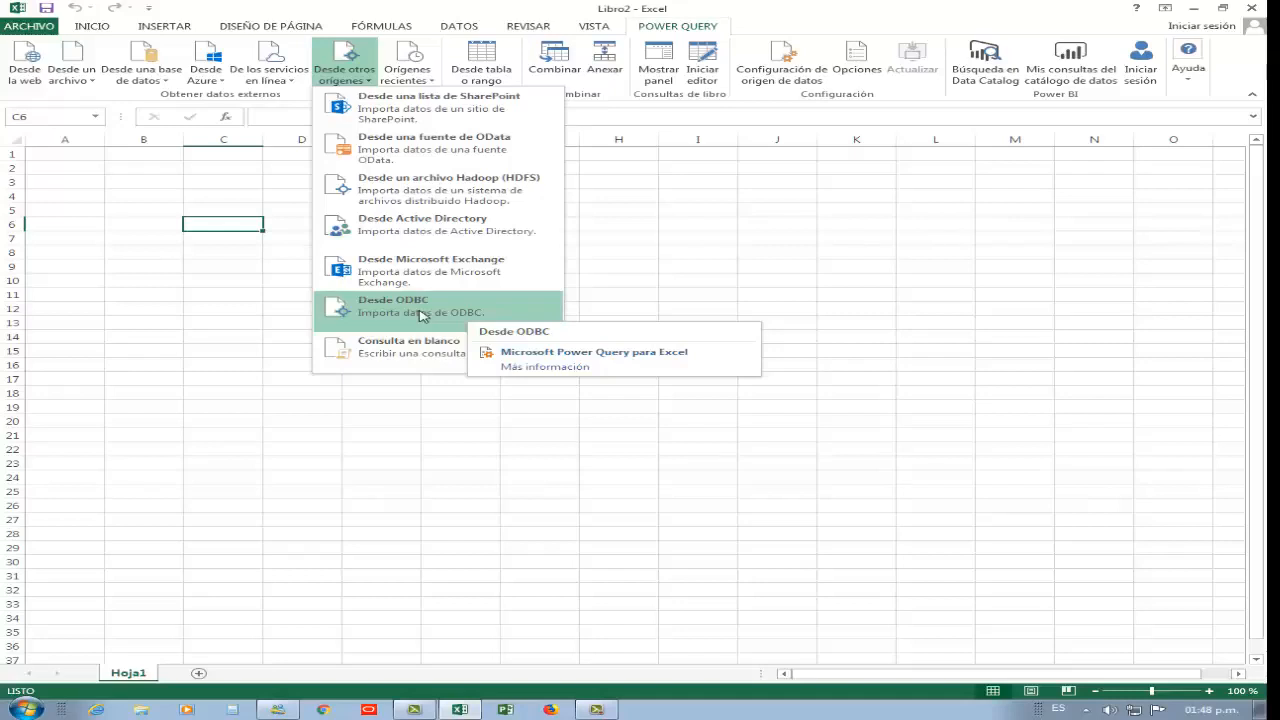
{"action": "left_click", "coordinate": [433, 78]}
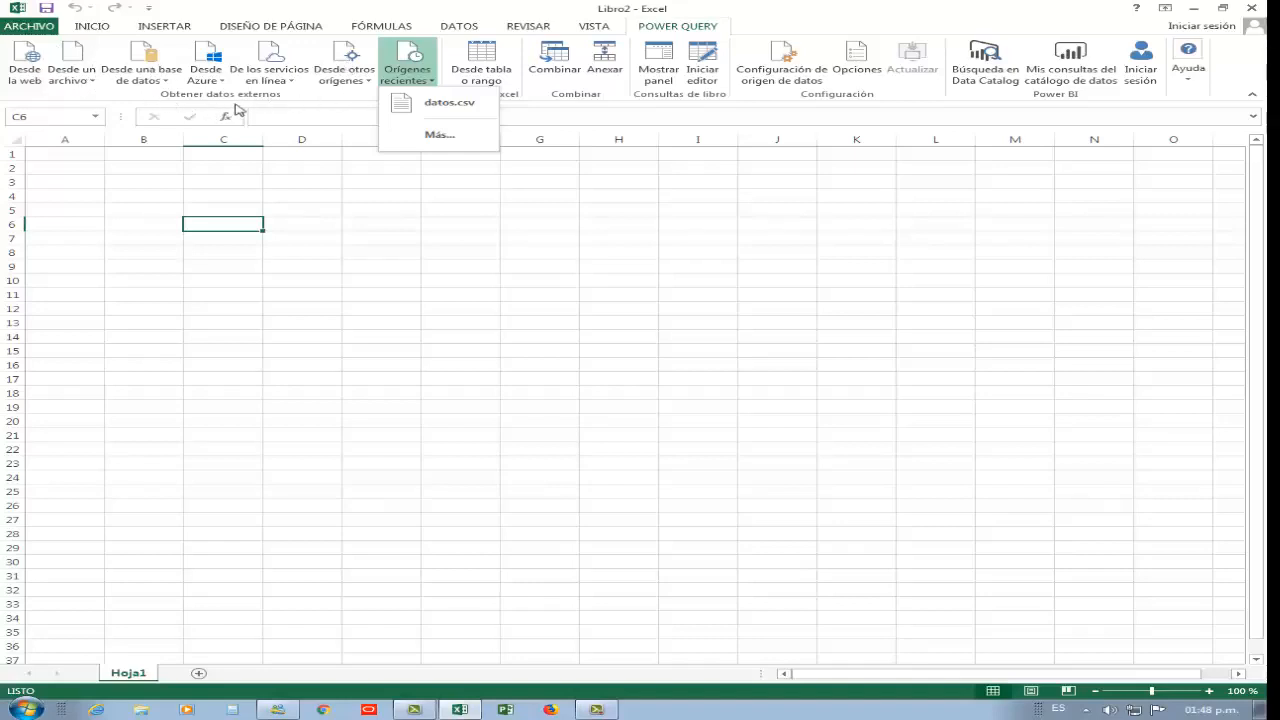
- Import the datos CSV file from the Escritorio folder through Power Query's text or CSV source
{"action": "left_click", "coordinate": [91, 87]}
{"action": "left_click", "coordinate": [91, 87]}
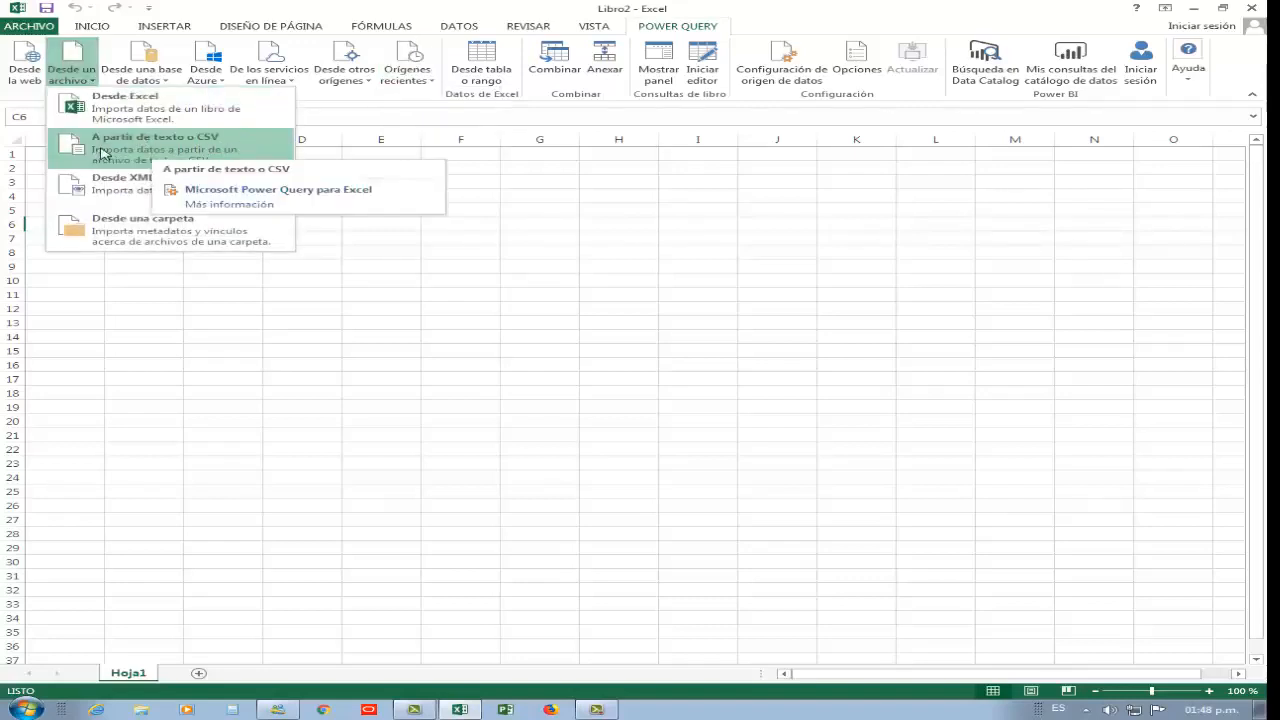
{"action": "left_click", "coordinate": [199, 151]}
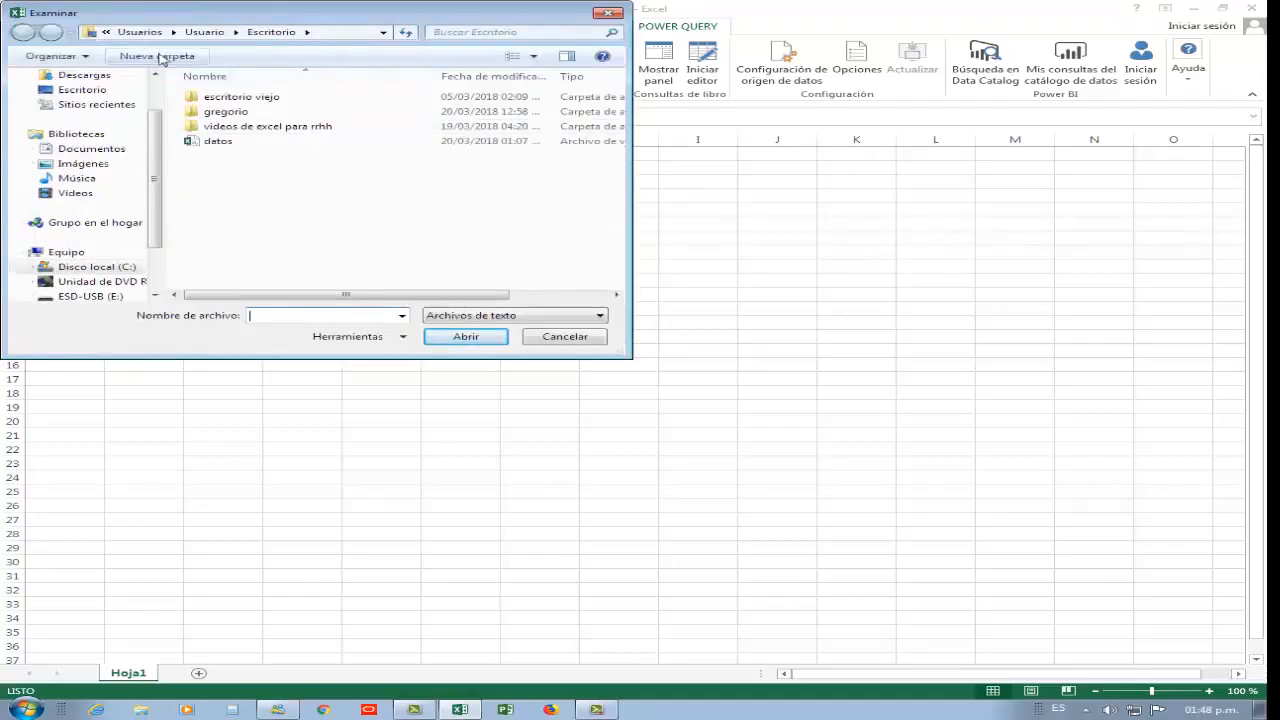
{"action": "left_click", "coordinate": [72, 90]}
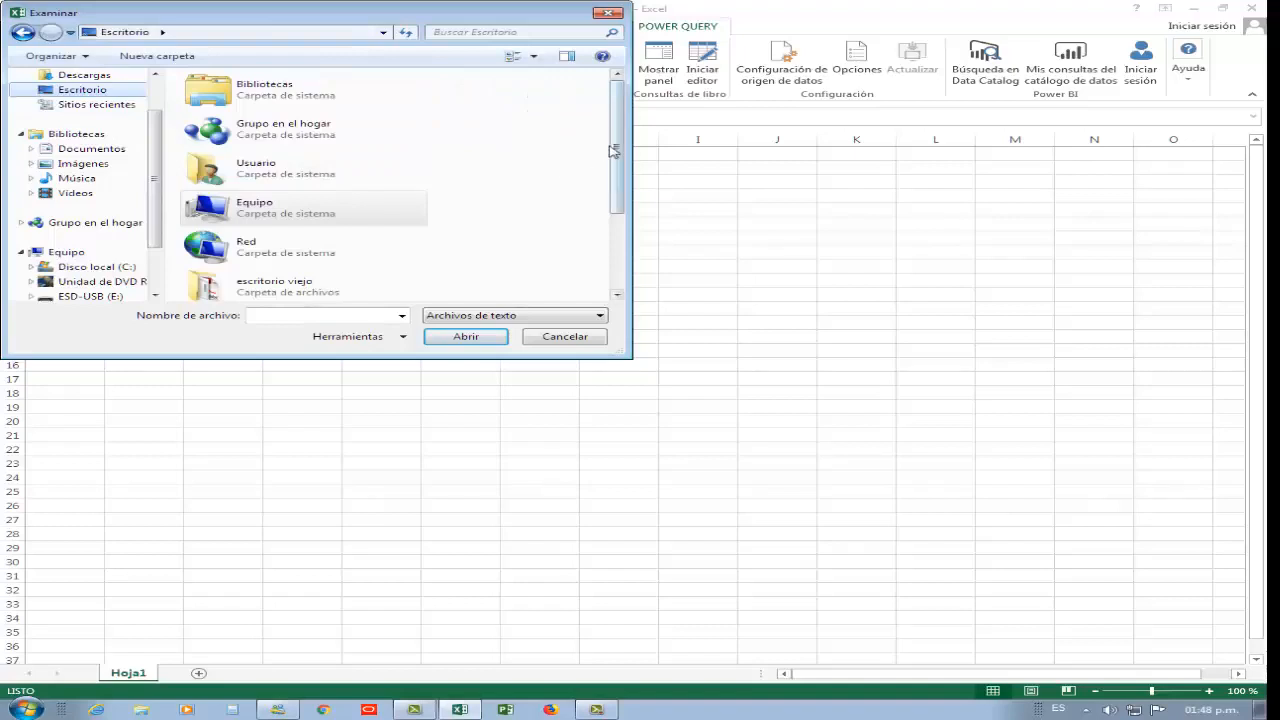
{"action": "left_click_drag", "start_coordinate": [615, 151], "coordinate": [626, 243]}
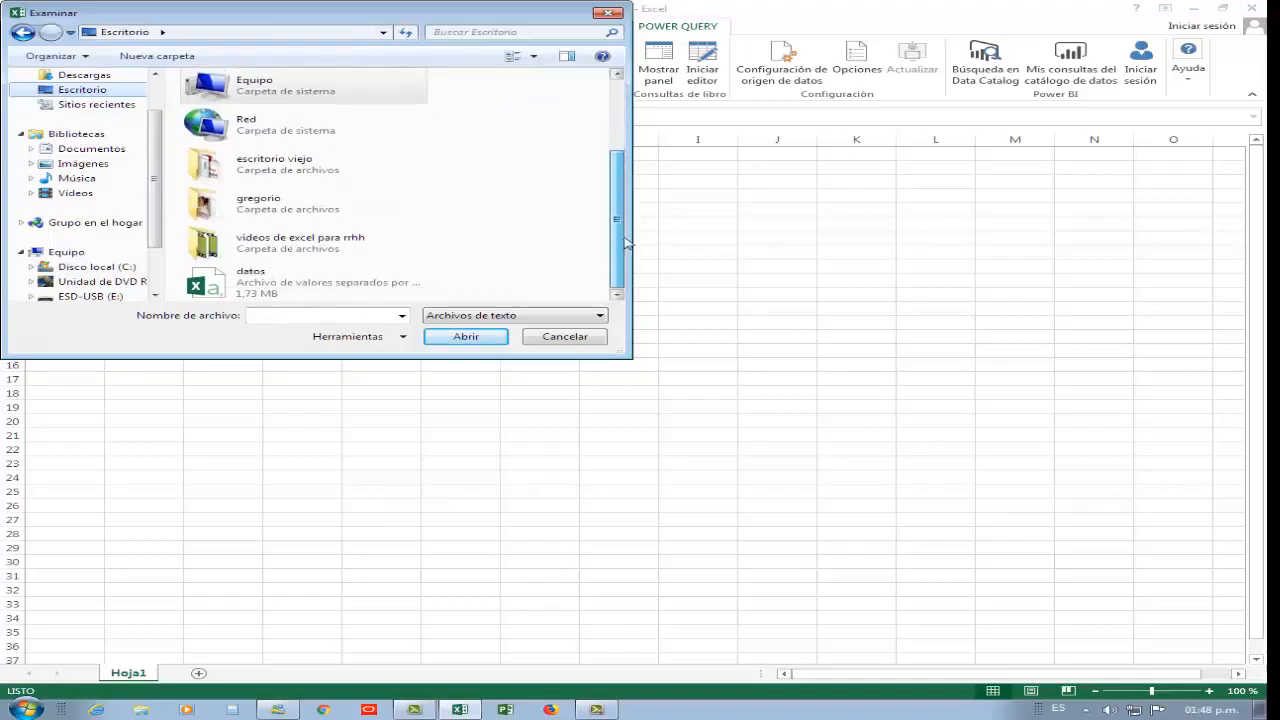
{"action": "left_click", "coordinate": [253, 288]}
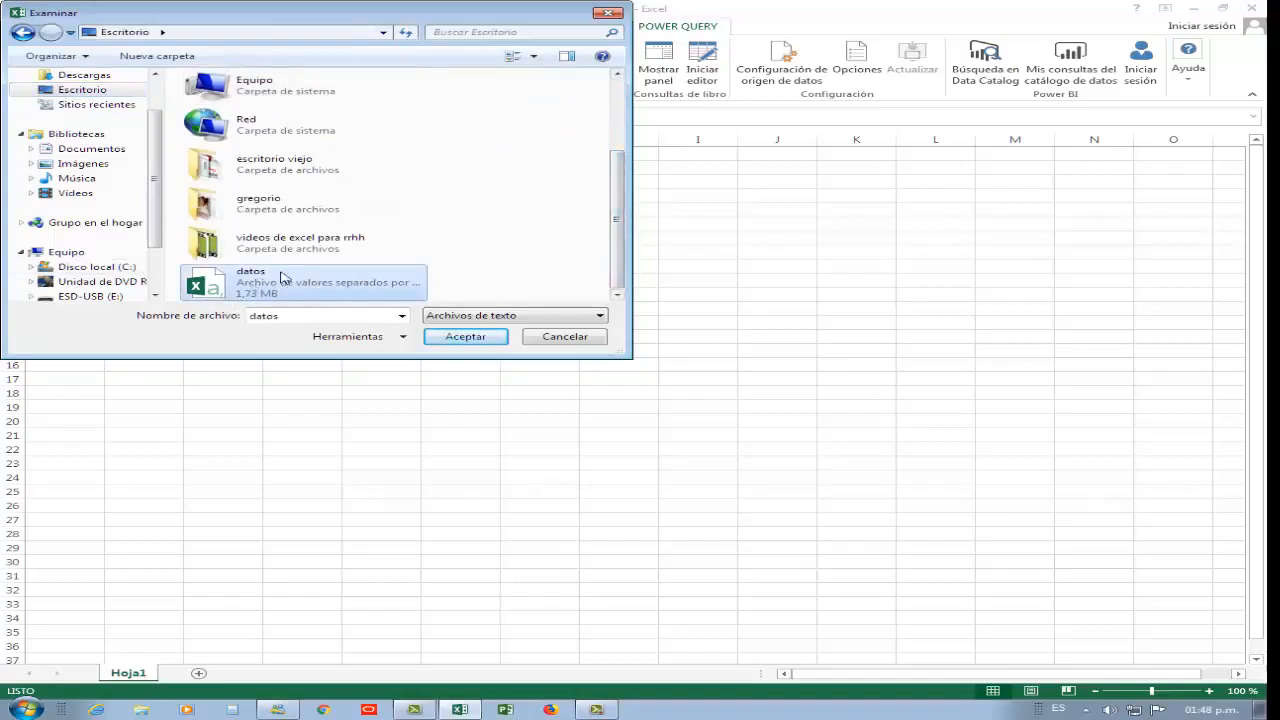
{"action": "left_click", "coordinate": [468, 337]}
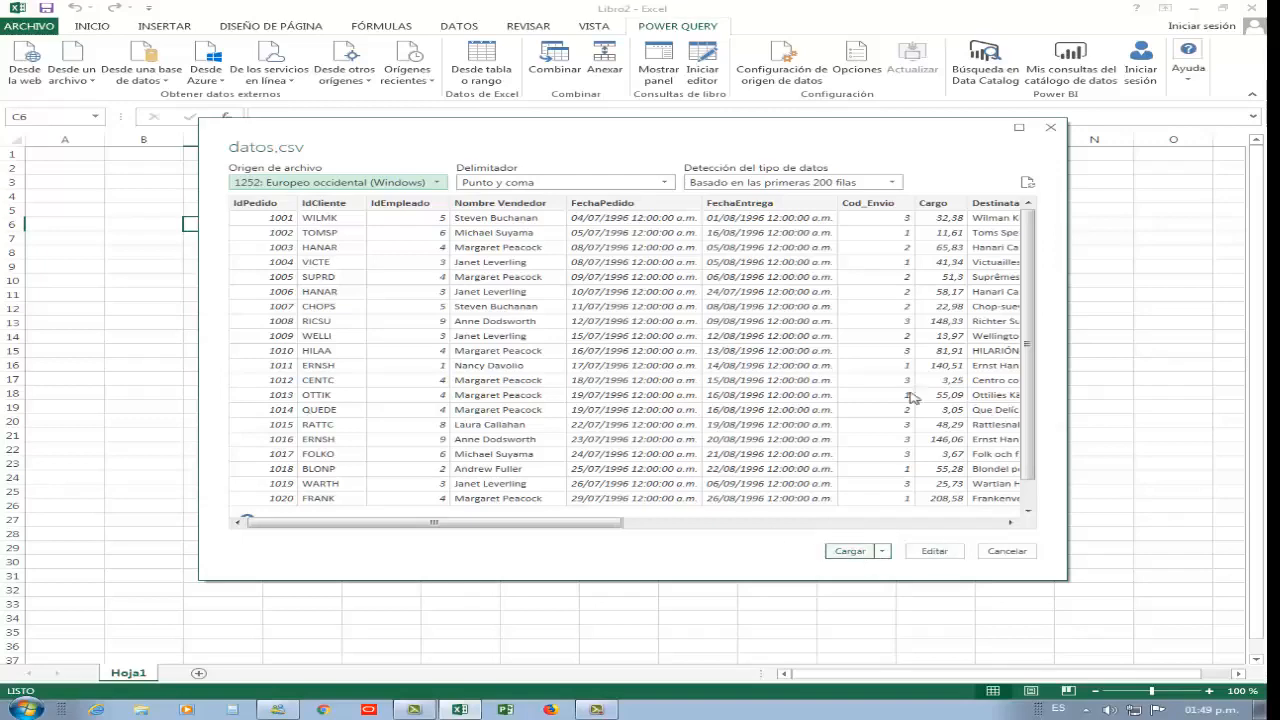
- Check the datos.csv preview rows and load the data into the workbook
{"action": "scroll", "coordinate": [1024, 470], "scroll_direction": "down", "scroll_amount": 1}
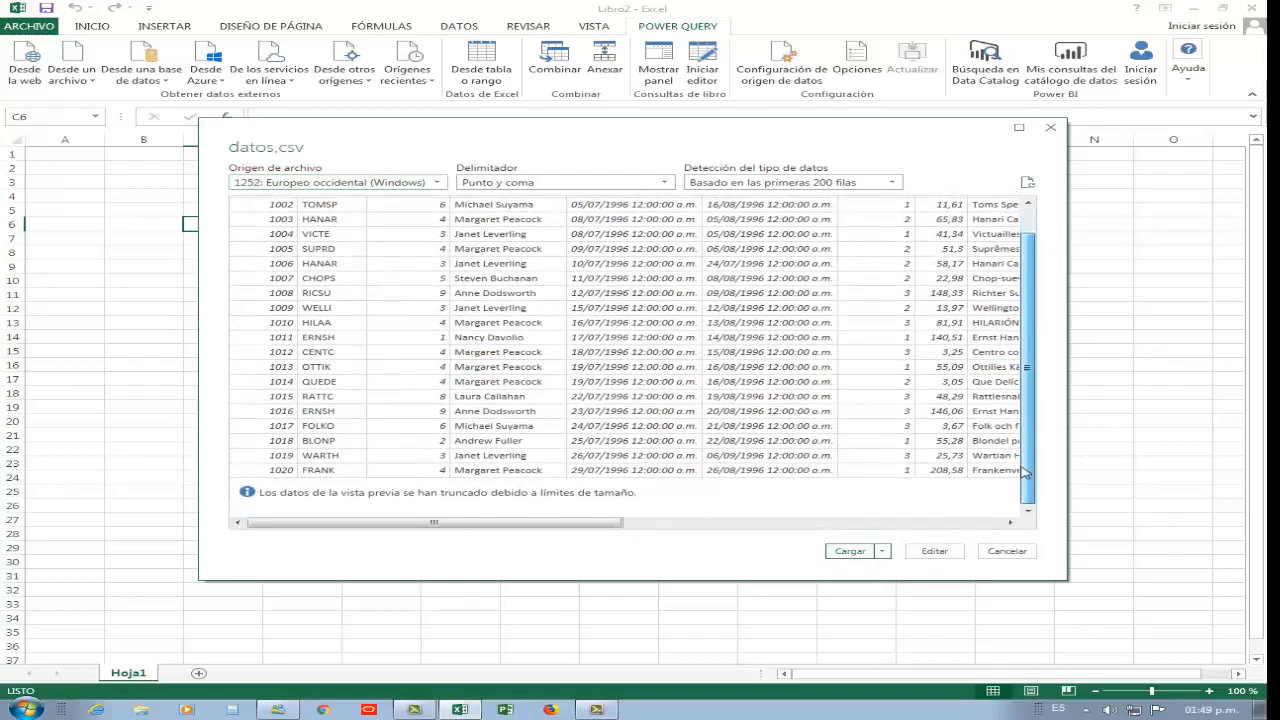
{"action": "scroll", "coordinate": [1028, 465], "scroll_direction": "up", "scroll_amount": 1}
{"action": "scroll", "coordinate": [1036, 462], "scroll_direction": "down", "scroll_amount": 1}
{"action": "scroll", "coordinate": [1043, 459], "scroll_direction": "up", "scroll_amount": 1}
{"action": "scroll", "coordinate": [1031, 404], "scroll_direction": "down", "scroll_amount": 1}
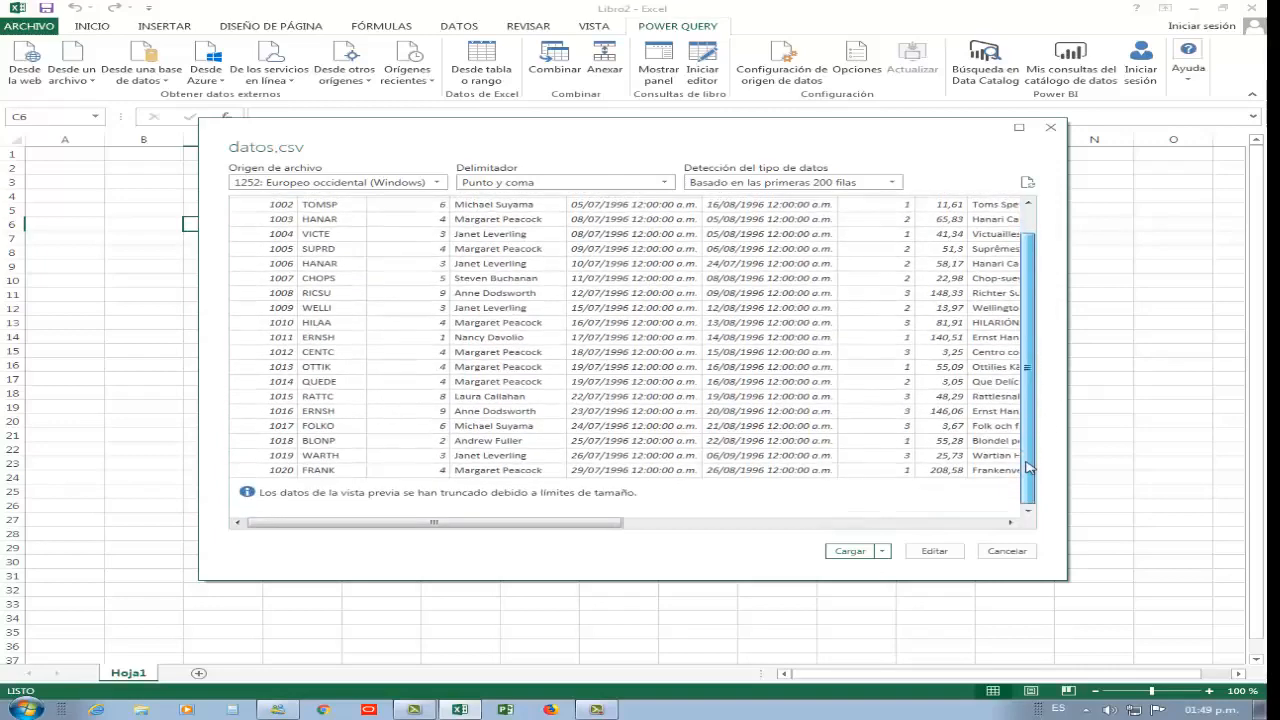
{"action": "left_click", "coordinate": [850, 553]}
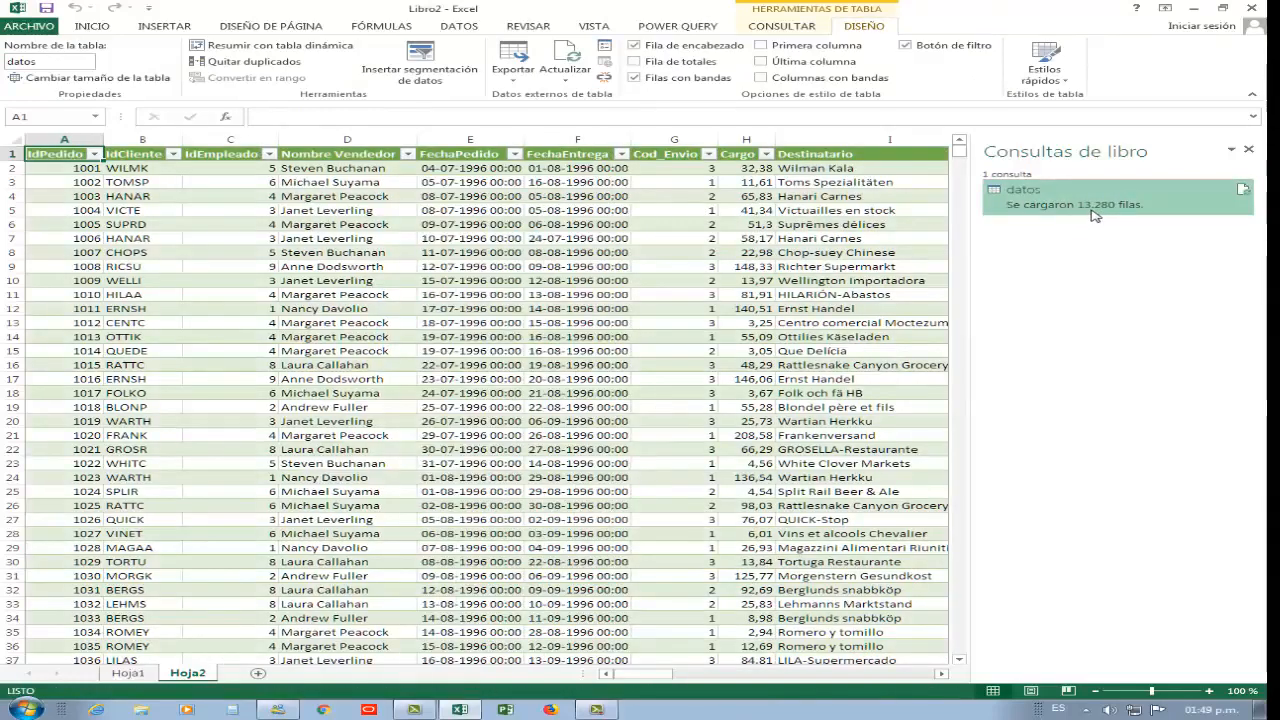
- Open the loaded datos query for editing in the query editor and select a FechaPedido value
{"action": "mouse_move", "coordinate": [1125, 212]}
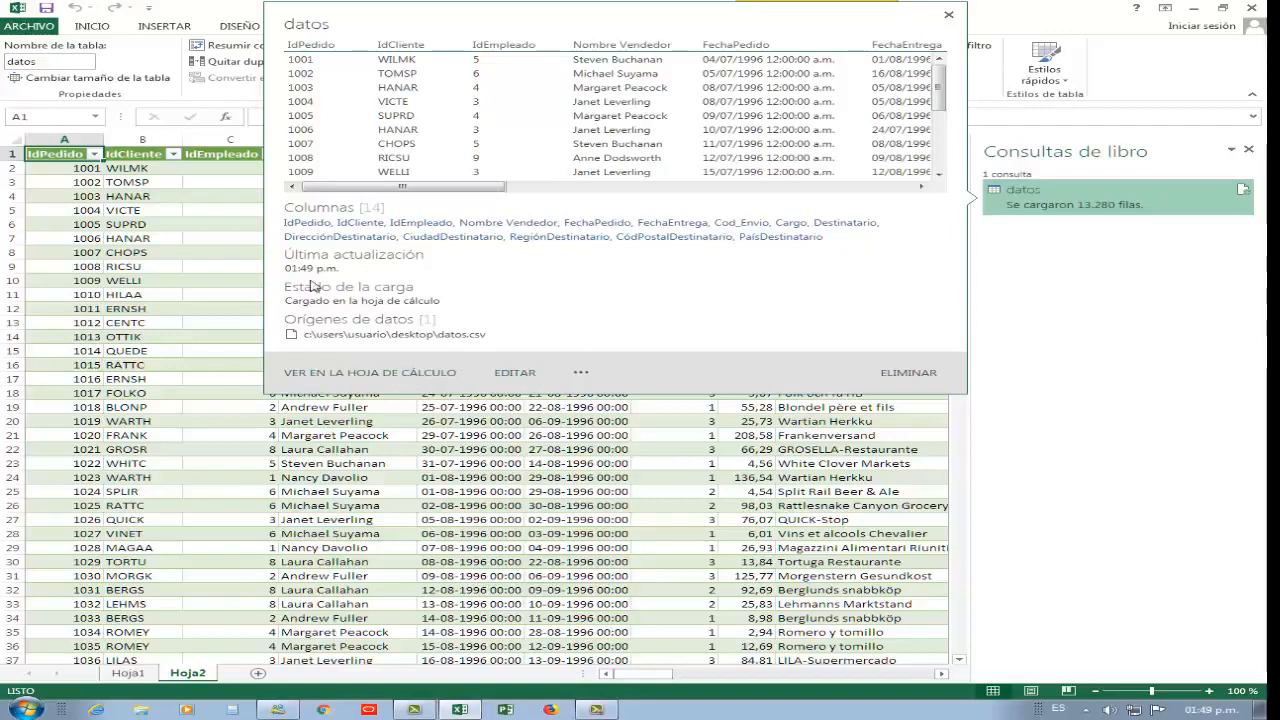
{"action": "left_click", "coordinate": [512, 373]}
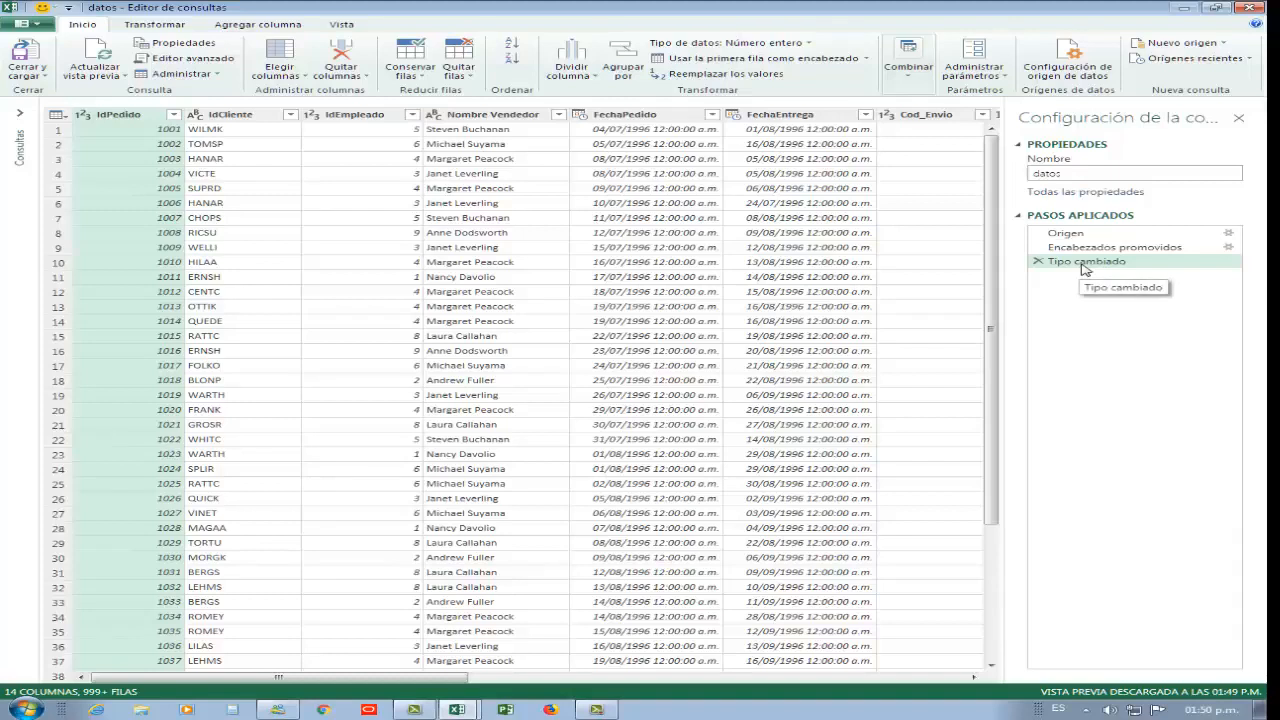
{"action": "left_click", "coordinate": [645, 217]}
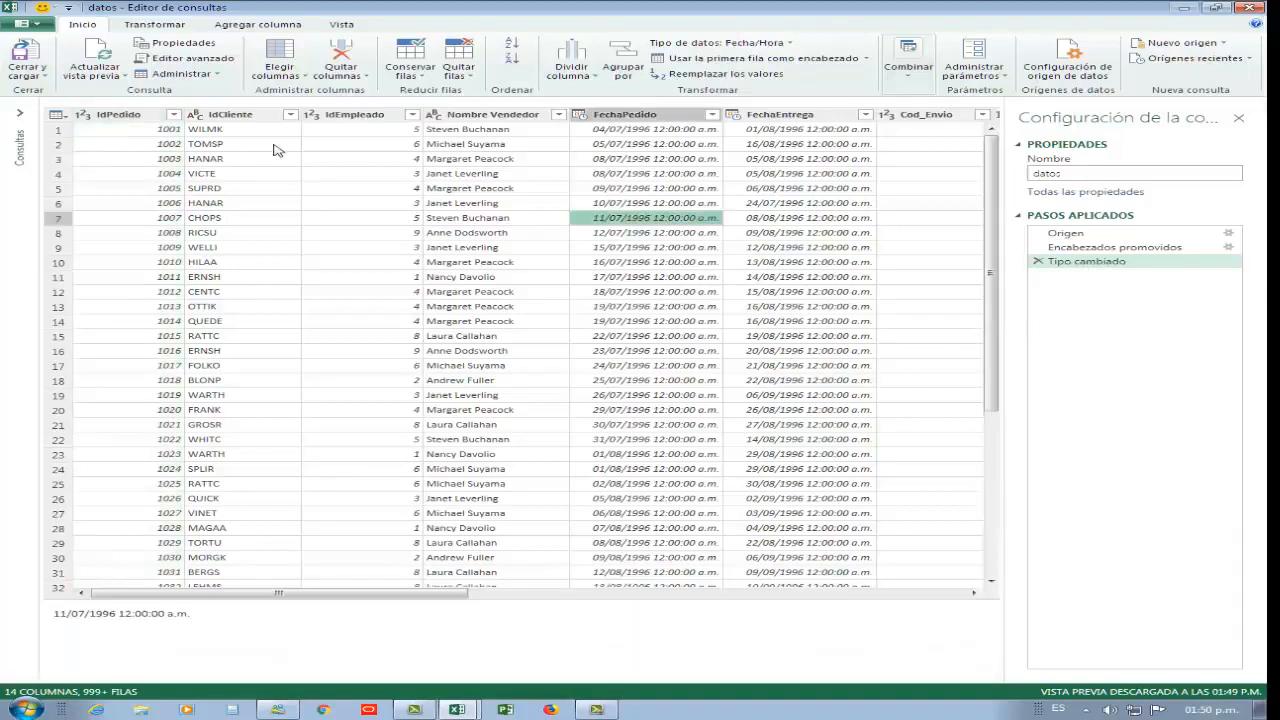
- Change the FechaPedido column's data type to Fecha as a new applied step, and narrow the column
{"action": "left_click", "coordinate": [582, 116]}
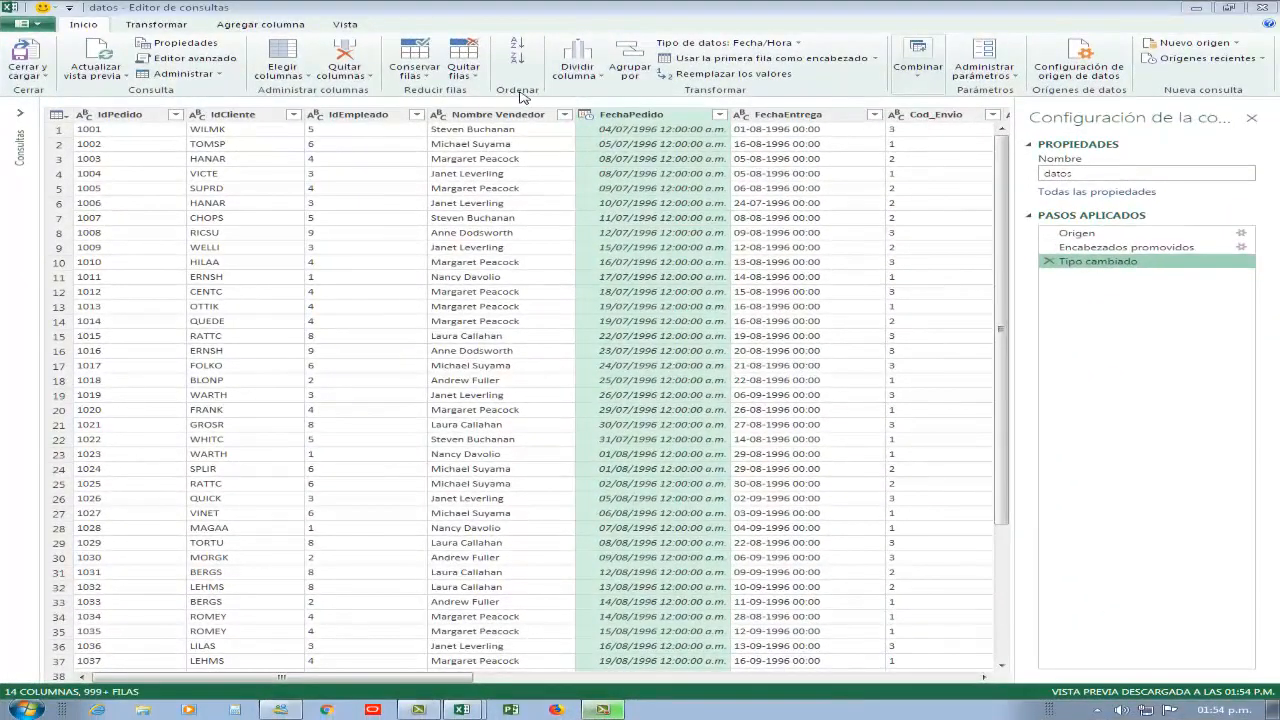
{"action": "left_click", "coordinate": [585, 115]}
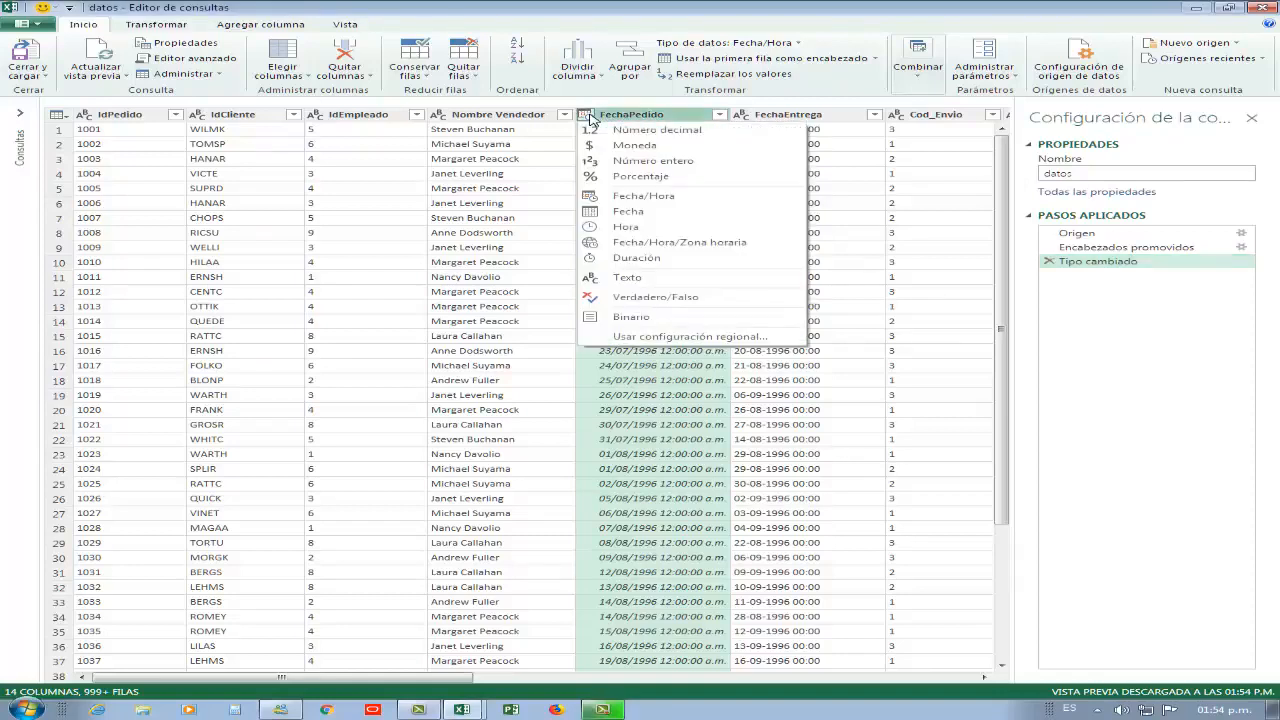
{"action": "left_click", "coordinate": [676, 212]}
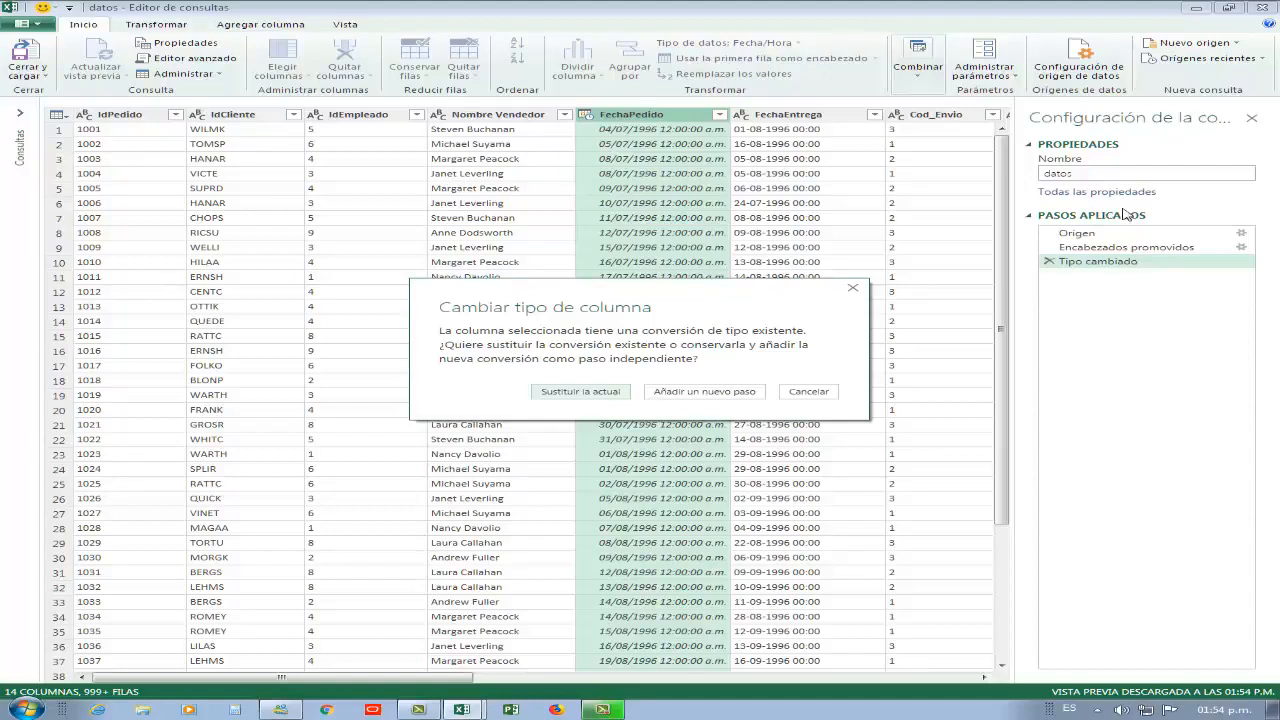
{"action": "left_click", "coordinate": [708, 393]}
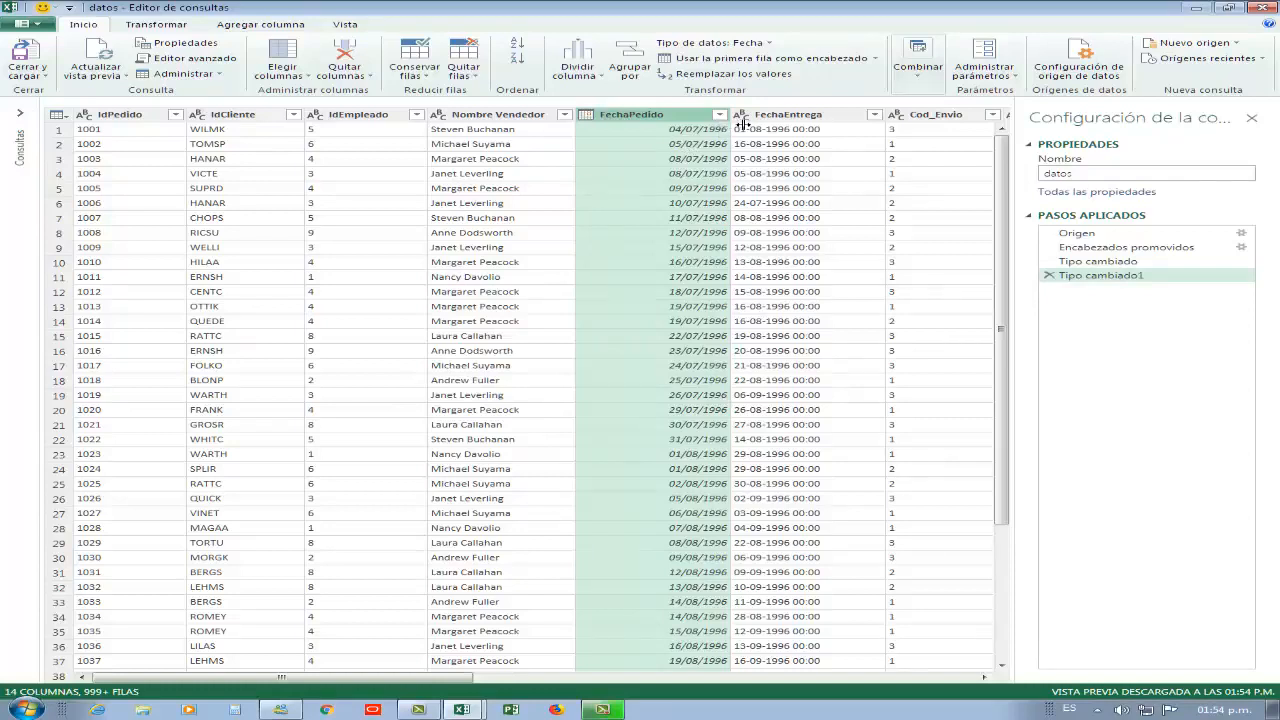
{"action": "left_click_drag", "start_coordinate": [742, 120], "coordinate": [683, 120]}
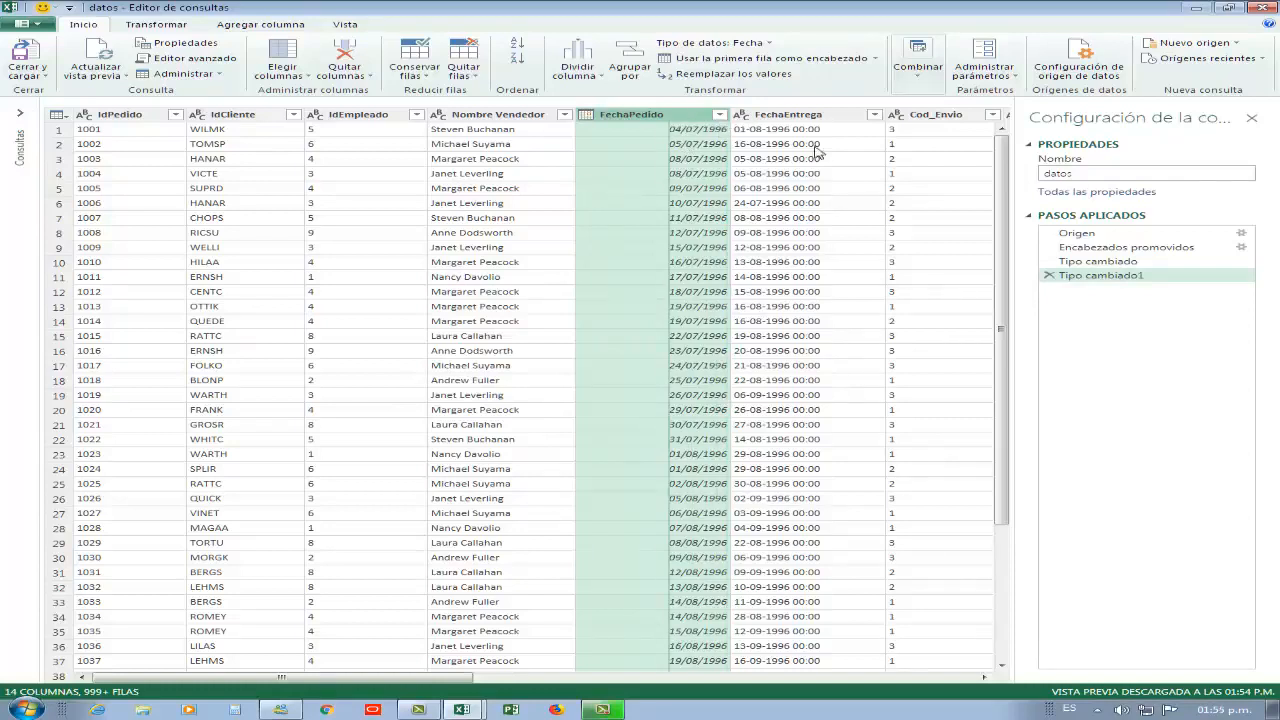
- Convert the FechaEntrega column from text to Fecha/Hora and from that to Fecha, adding the second conversion as a new step
{"action": "left_click", "coordinate": [679, 116]}
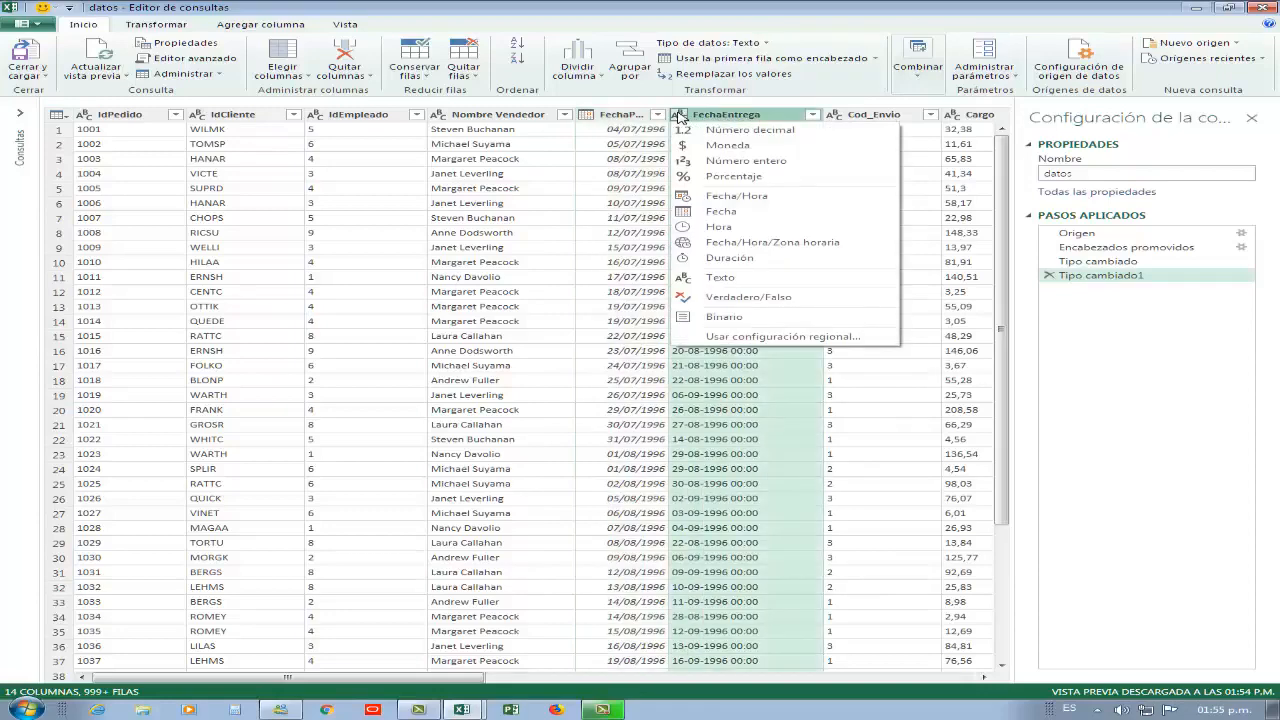
{"action": "left_click", "coordinate": [770, 196]}
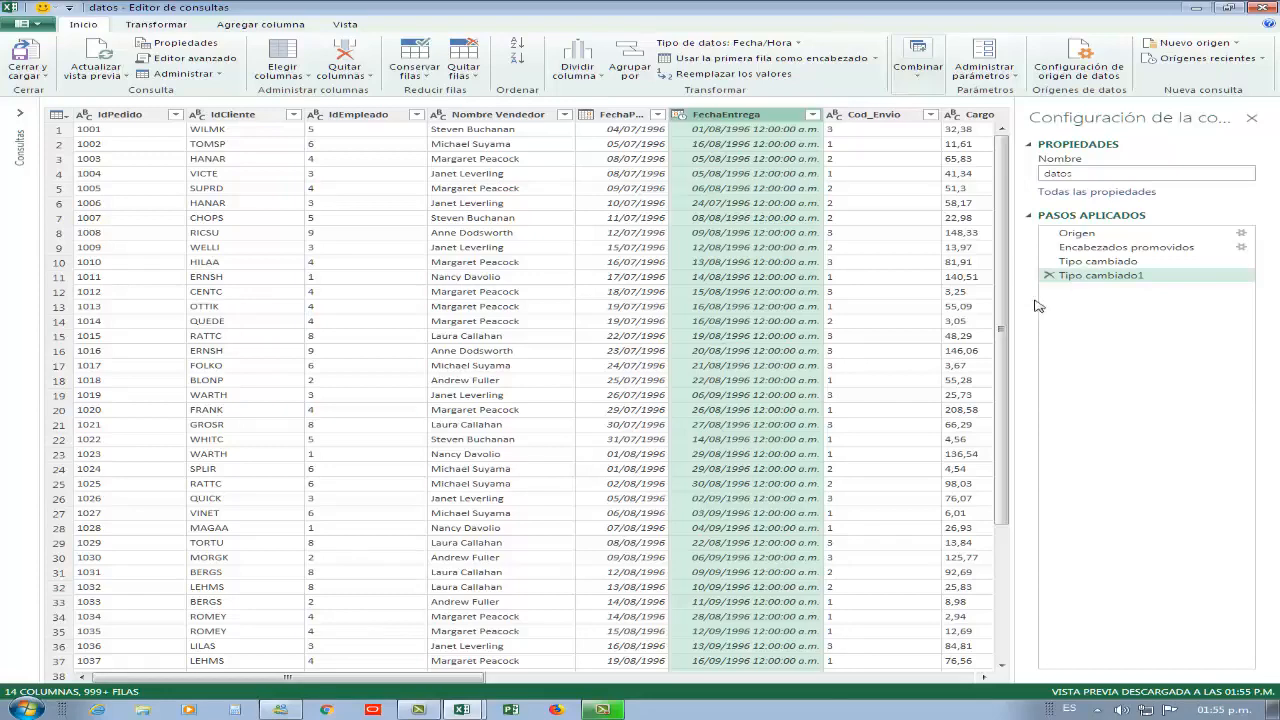
{"action": "left_click", "coordinate": [678, 114]}
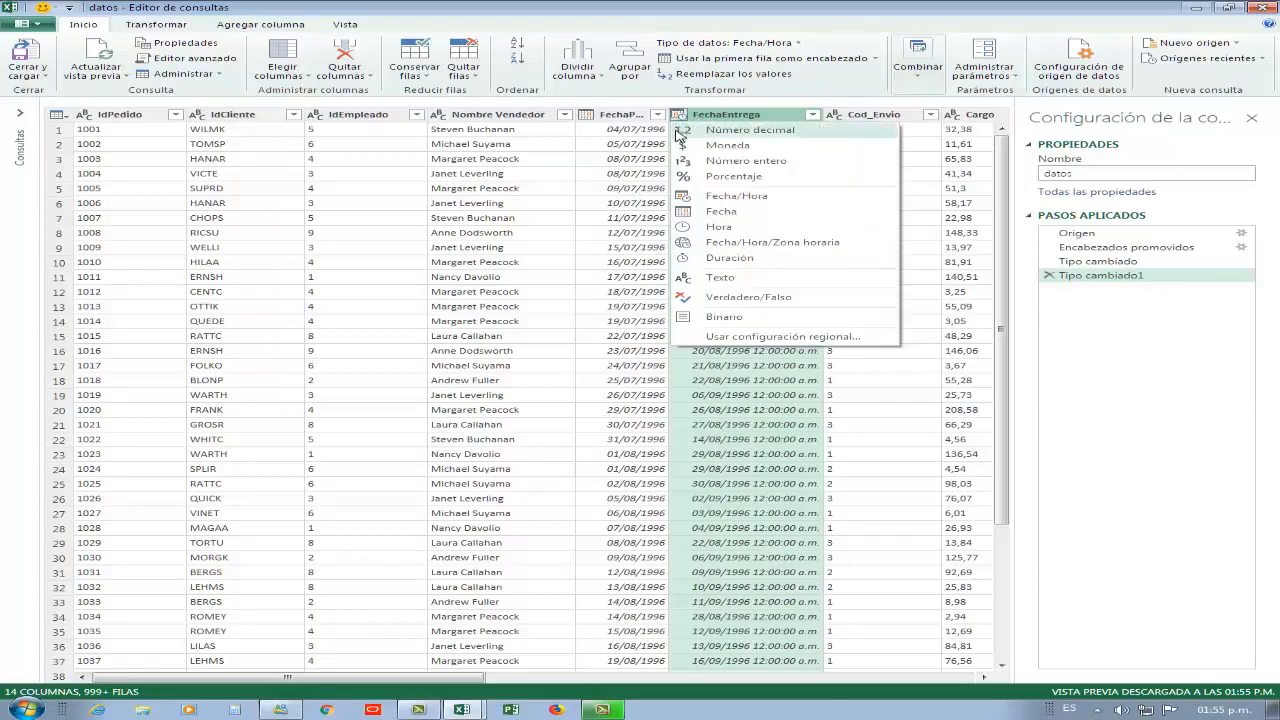
{"action": "left_click", "coordinate": [716, 216]}
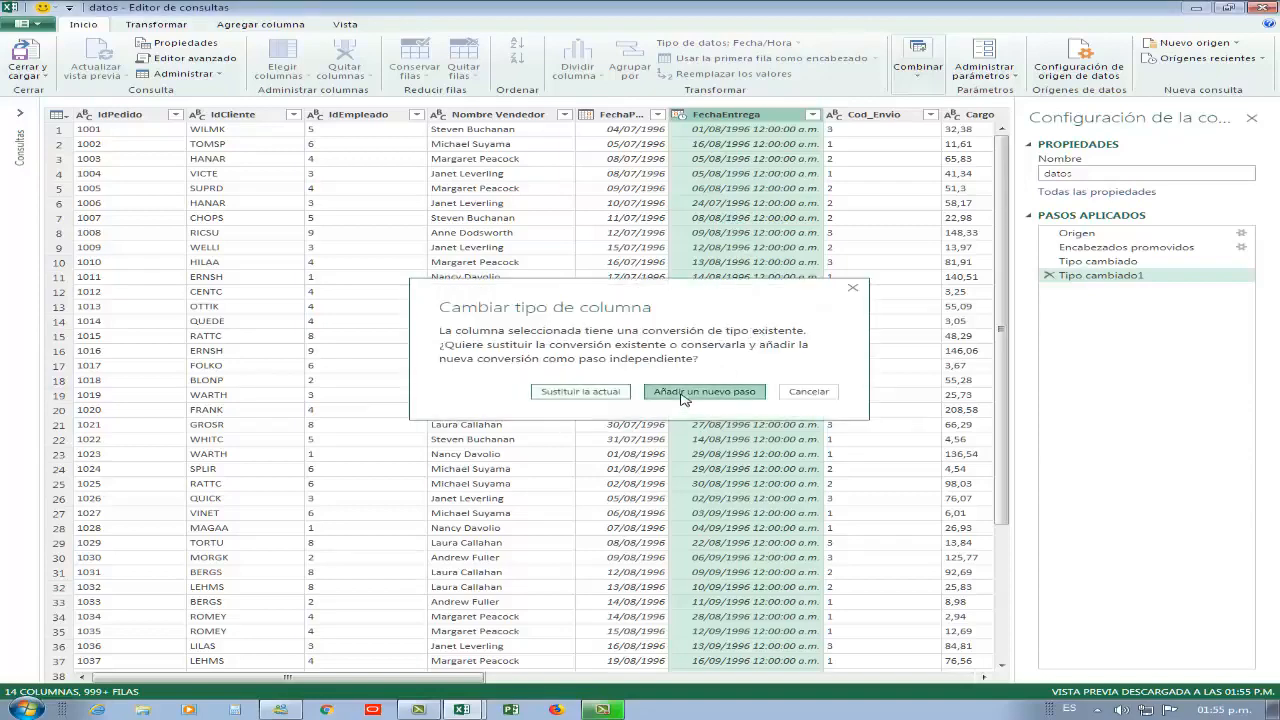
{"action": "left_click", "coordinate": [684, 396]}
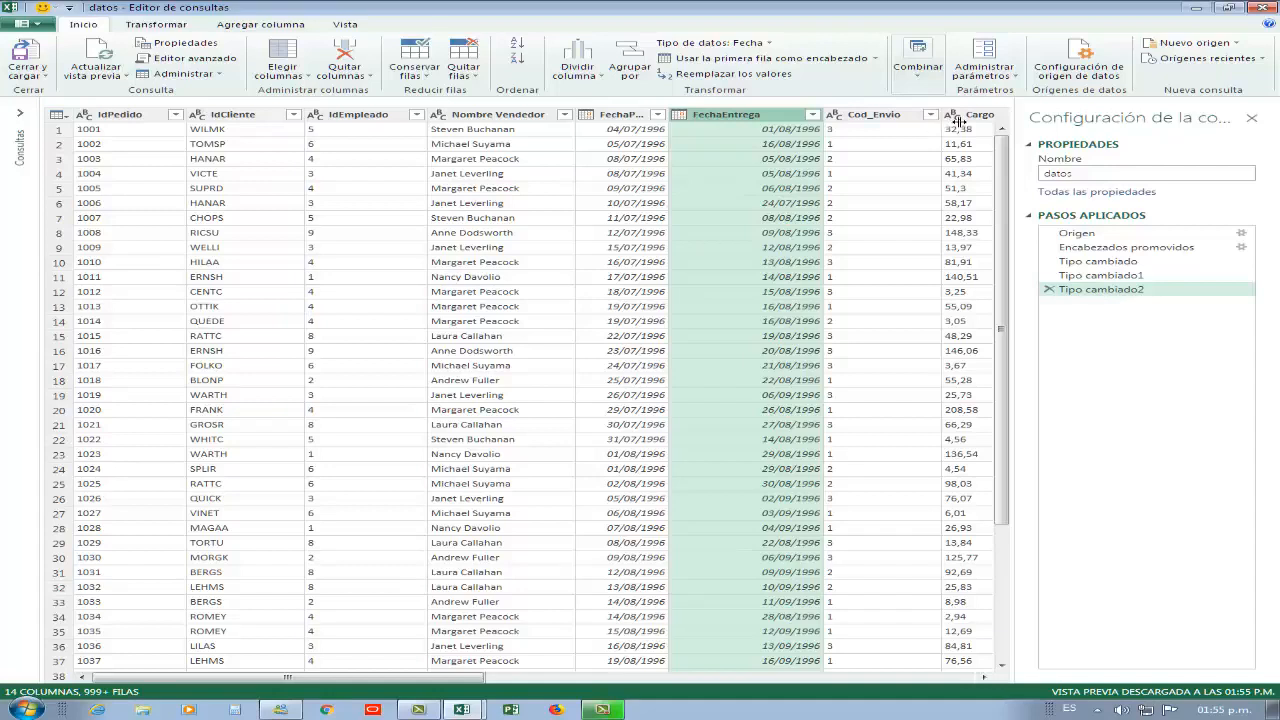
- Set the Cod_Envio column's data type to Número entero and narrow the column
{"action": "left_click", "coordinate": [835, 115]}
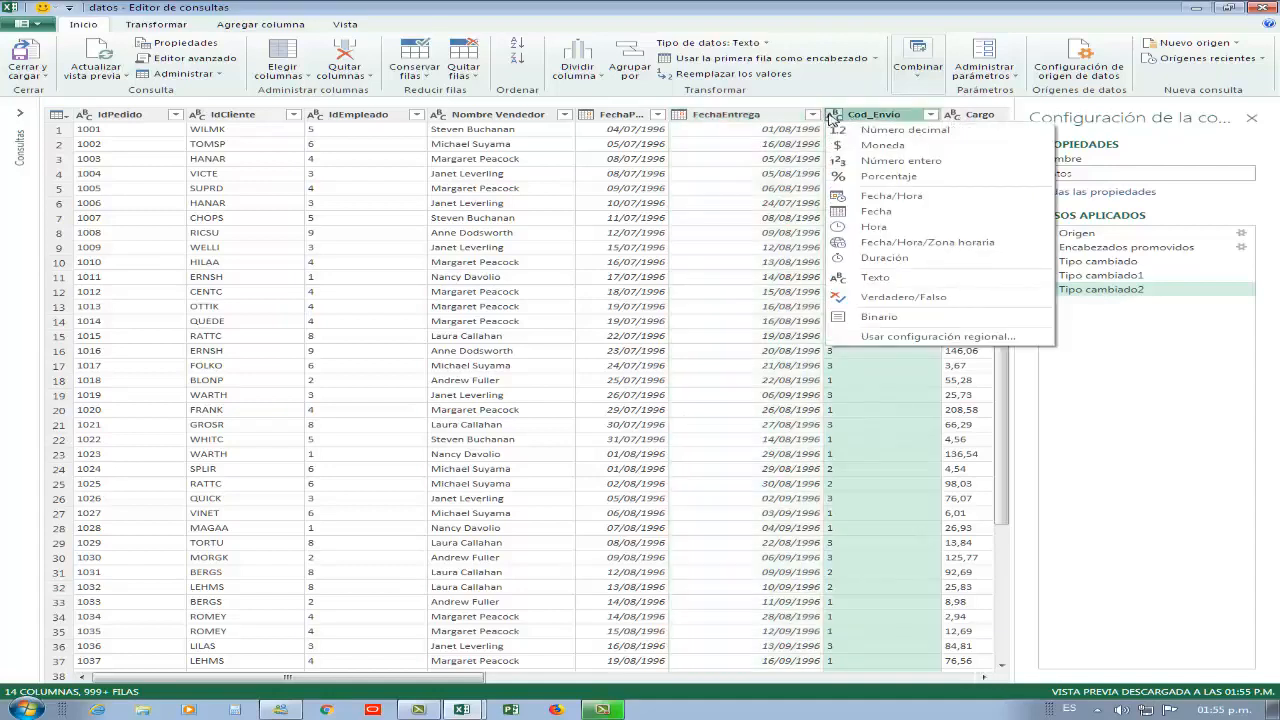
{"action": "left_click", "coordinate": [936, 161]}
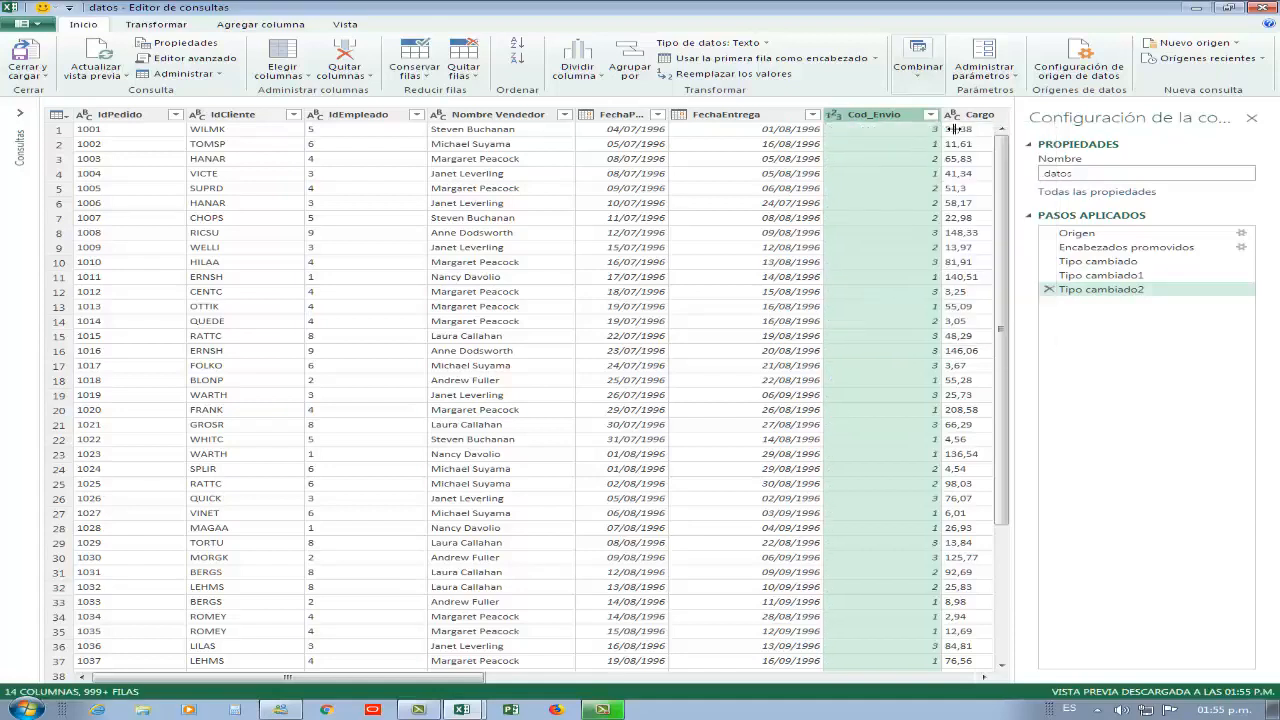
{"action": "left_click_drag", "start_coordinate": [953, 128], "coordinate": [880, 128]}
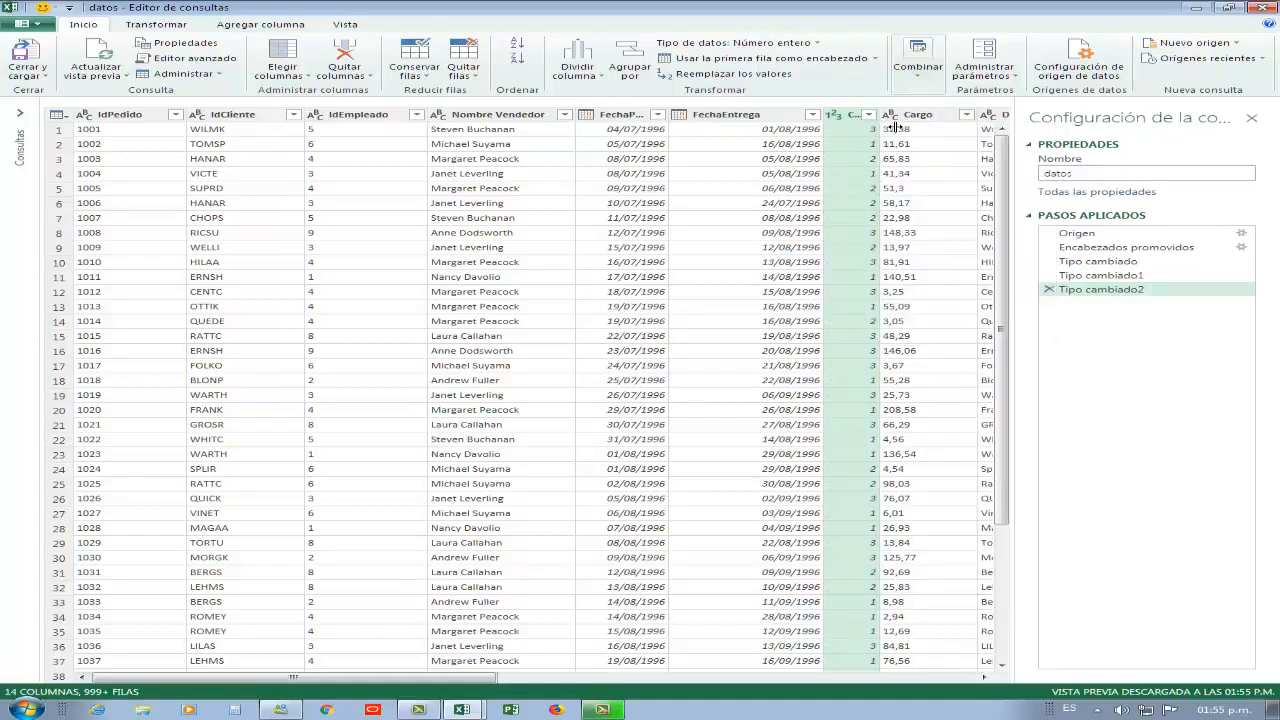
- Change the Cargo column's data type from text to Número decimal
{"action": "left_click", "coordinate": [980, 679]}
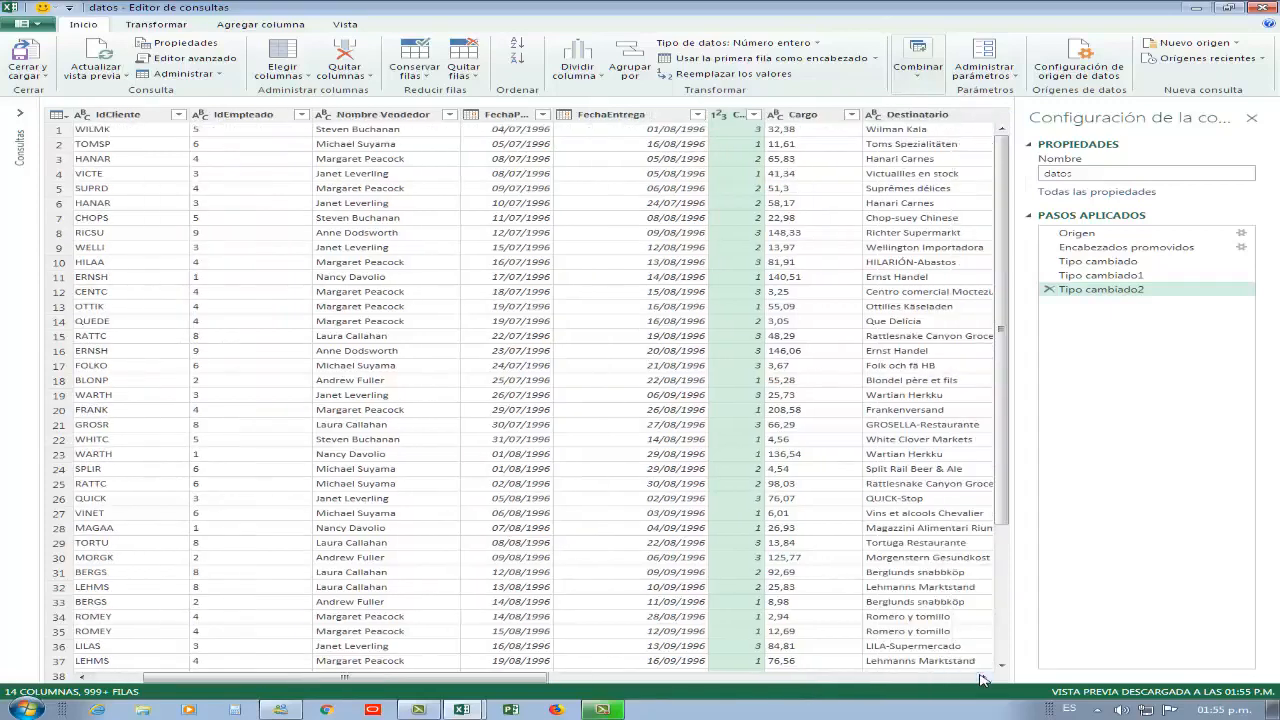
{"action": "left_click", "coordinate": [980, 679]}
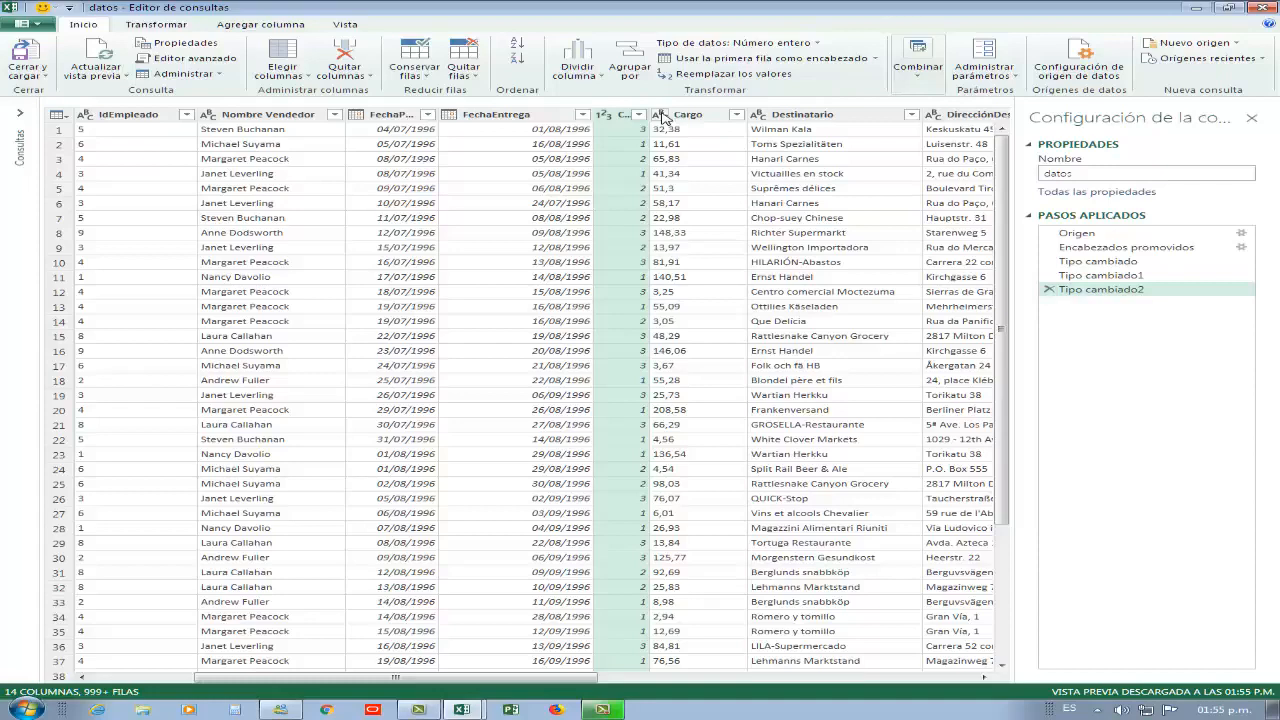
{"action": "left_click", "coordinate": [660, 115]}
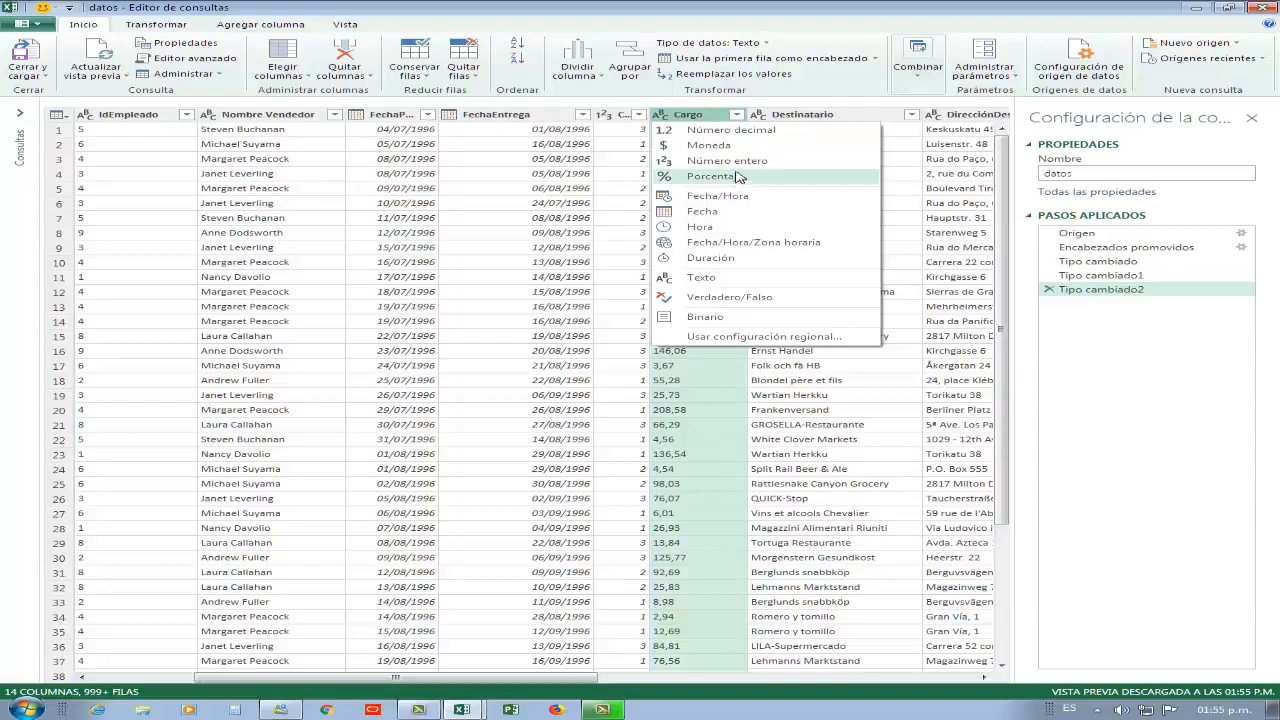
{"action": "left_click", "coordinate": [722, 132]}
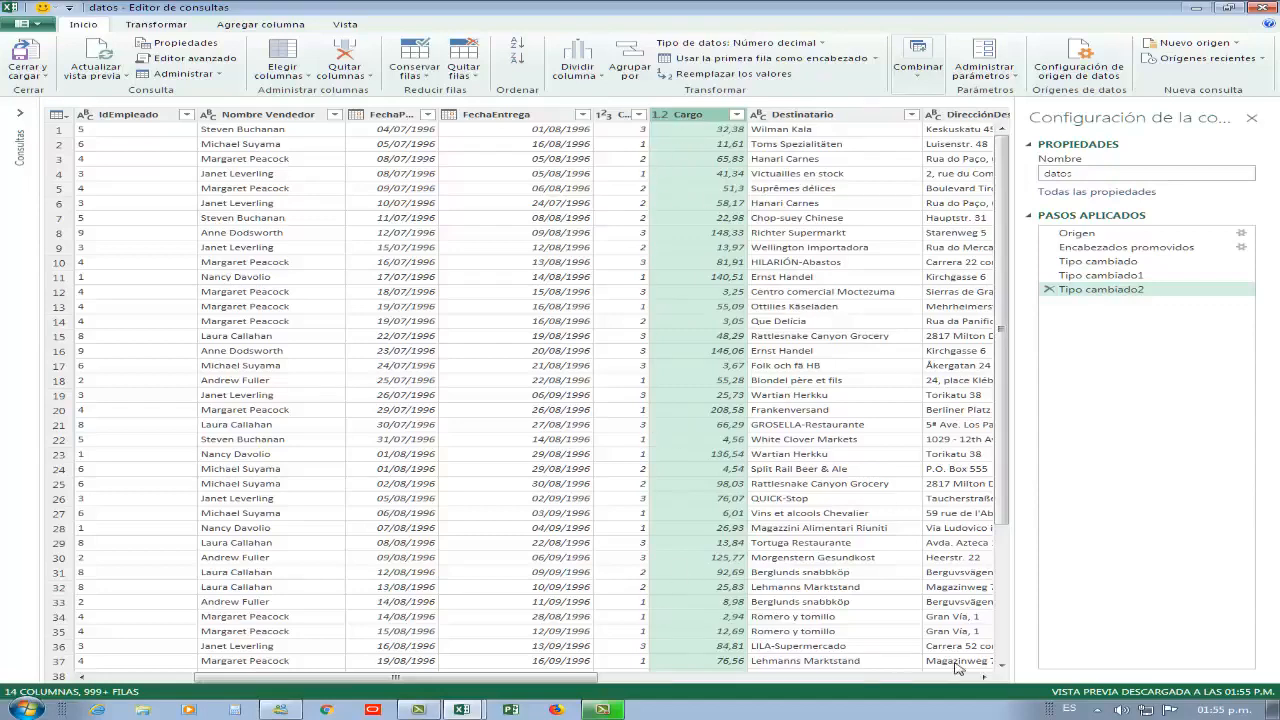
- Close the query editor and load the datos query with its changed data types into the worksheet
{"action": "left_click", "coordinate": [985, 679]}
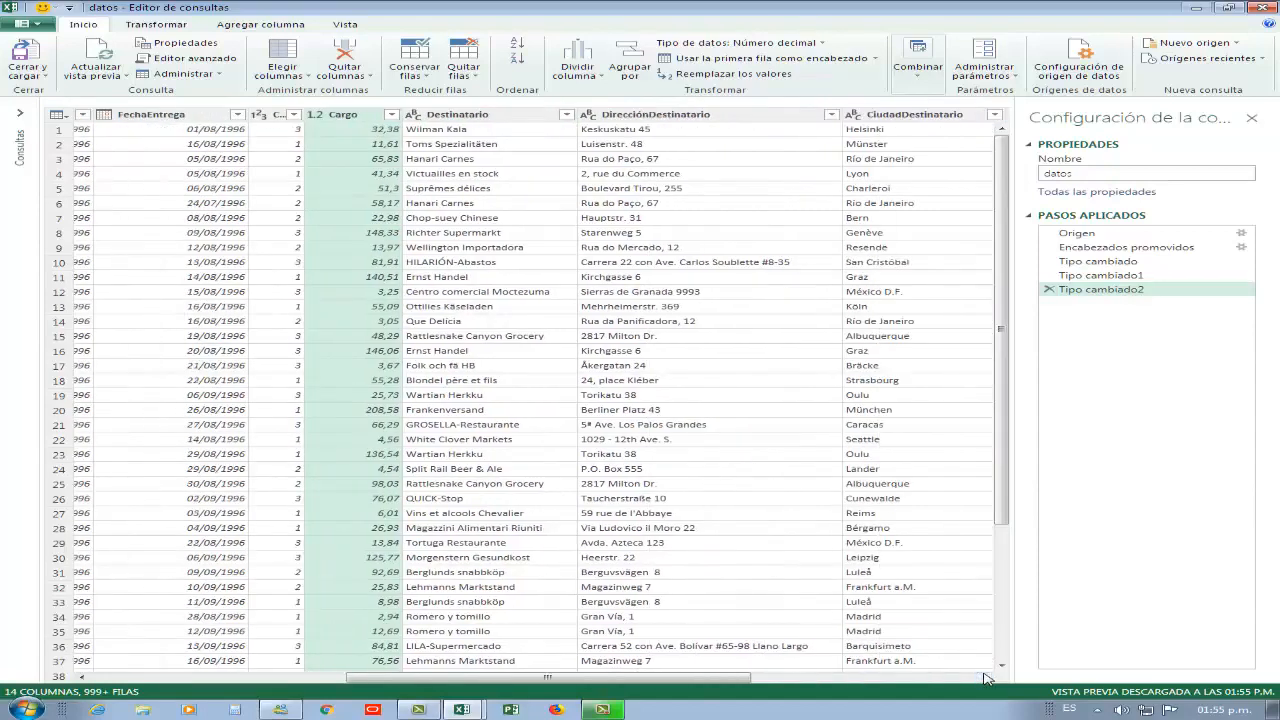
{"action": "left_click", "coordinate": [985, 679]}
{"action": "left_click", "coordinate": [985, 679]}
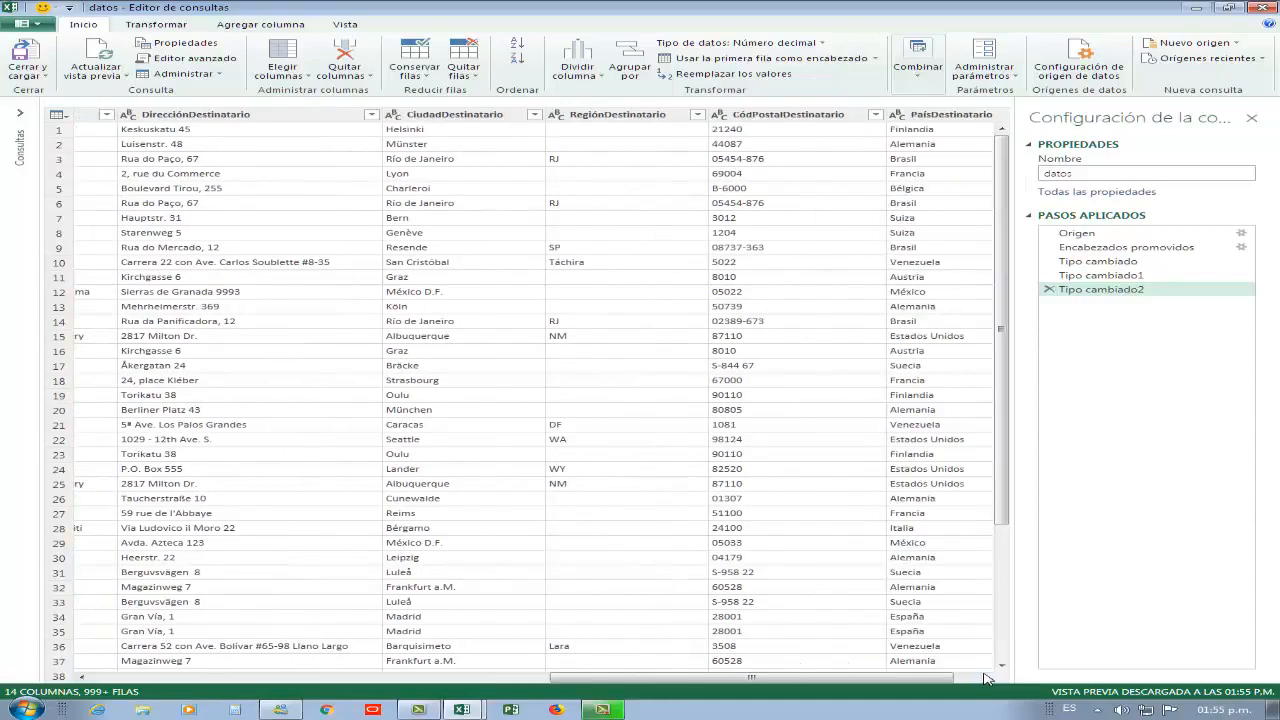
{"action": "left_click", "coordinate": [985, 679]}
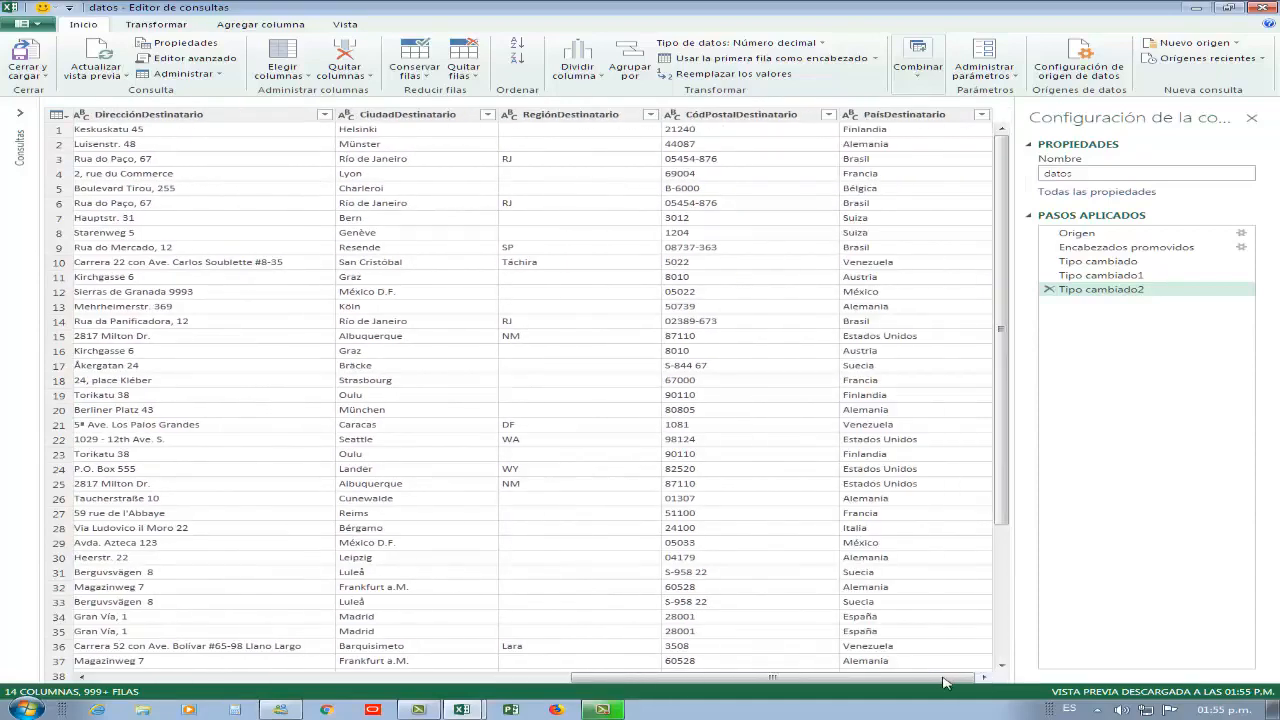
{"action": "left_click_drag", "start_coordinate": [943, 682], "coordinate": [468, 677]}
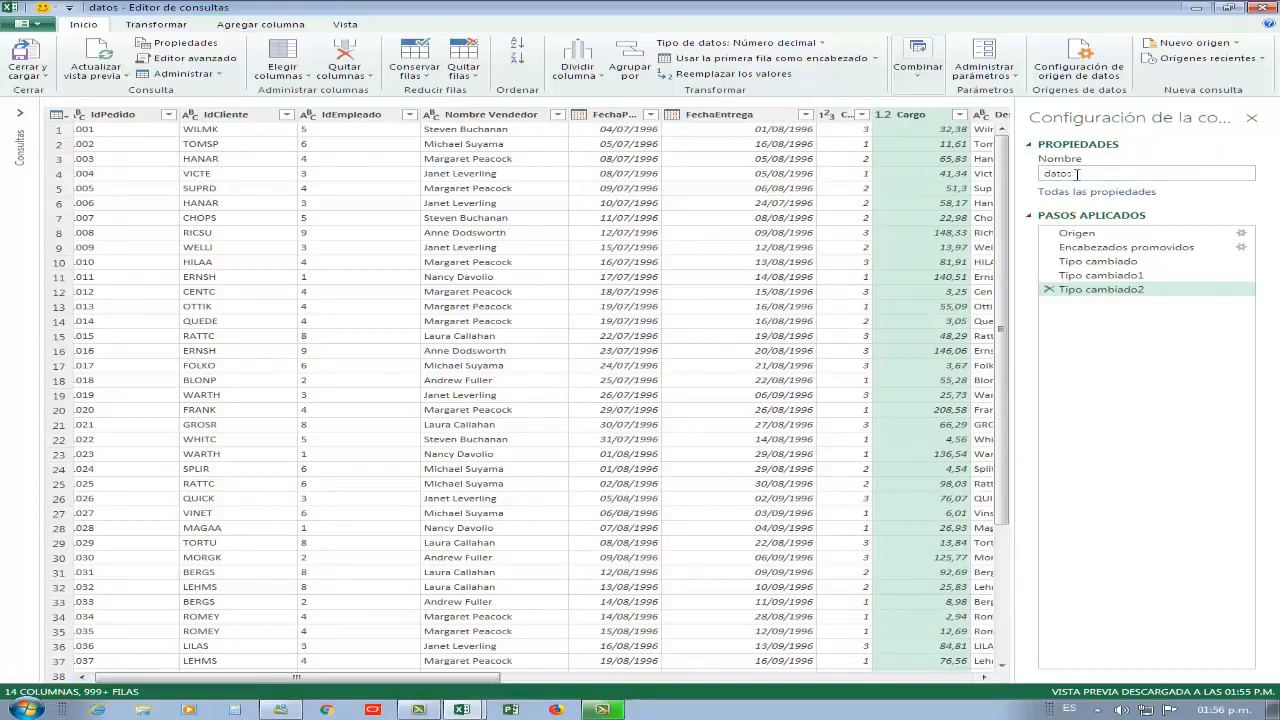
{"action": "left_click_drag", "start_coordinate": [1085, 178], "coordinate": [1050, 177]}
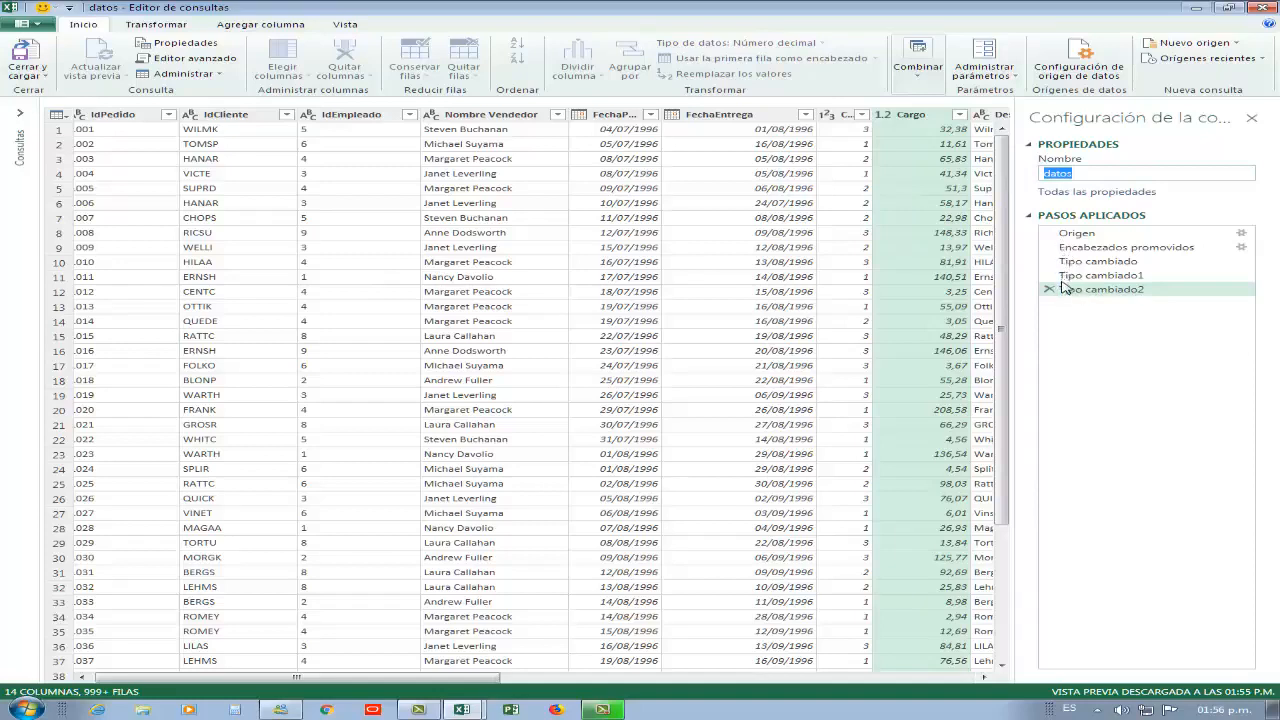
{"action": "left_click", "coordinate": [45, 79]}
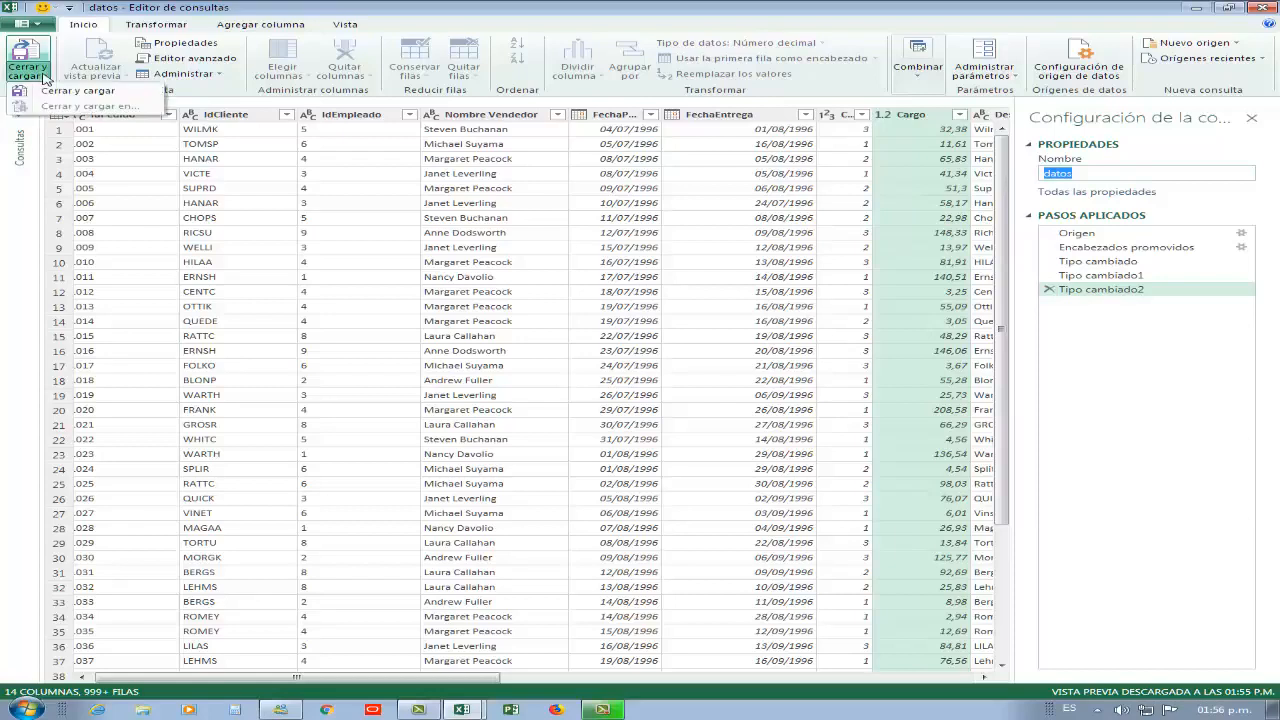
{"action": "left_click", "coordinate": [135, 108]}
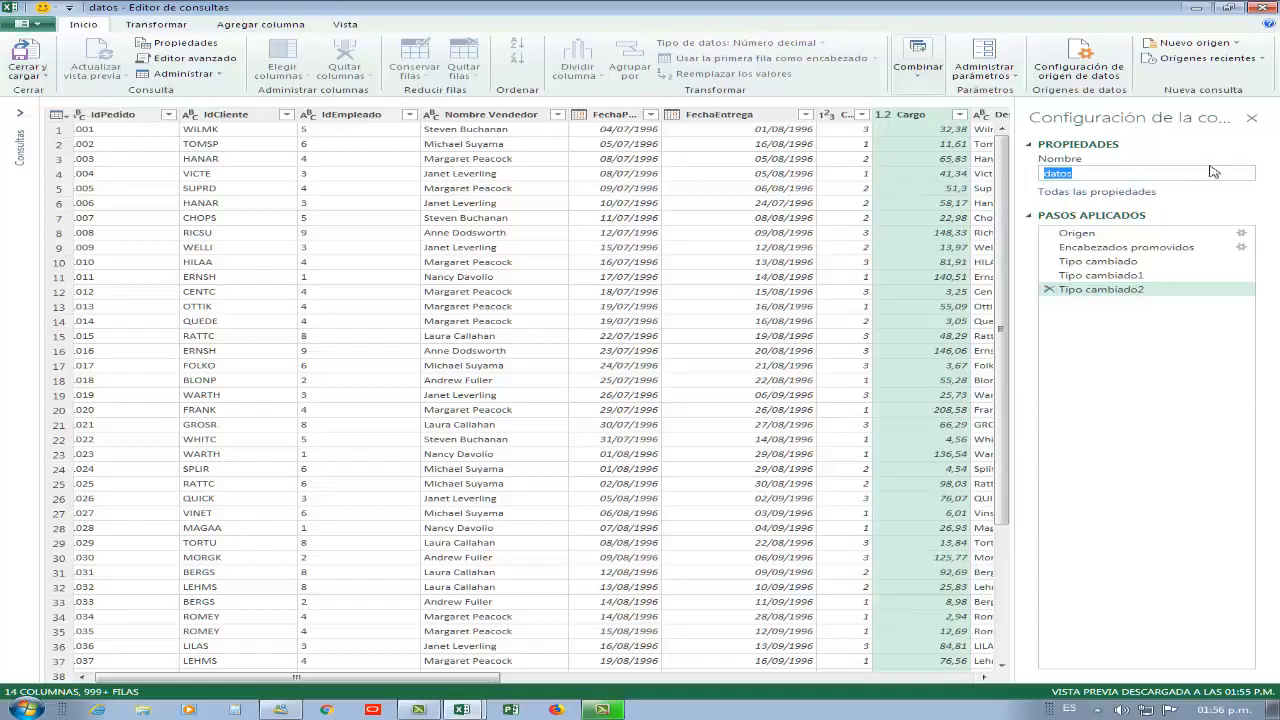
{"action": "left_click", "coordinate": [28, 74]}
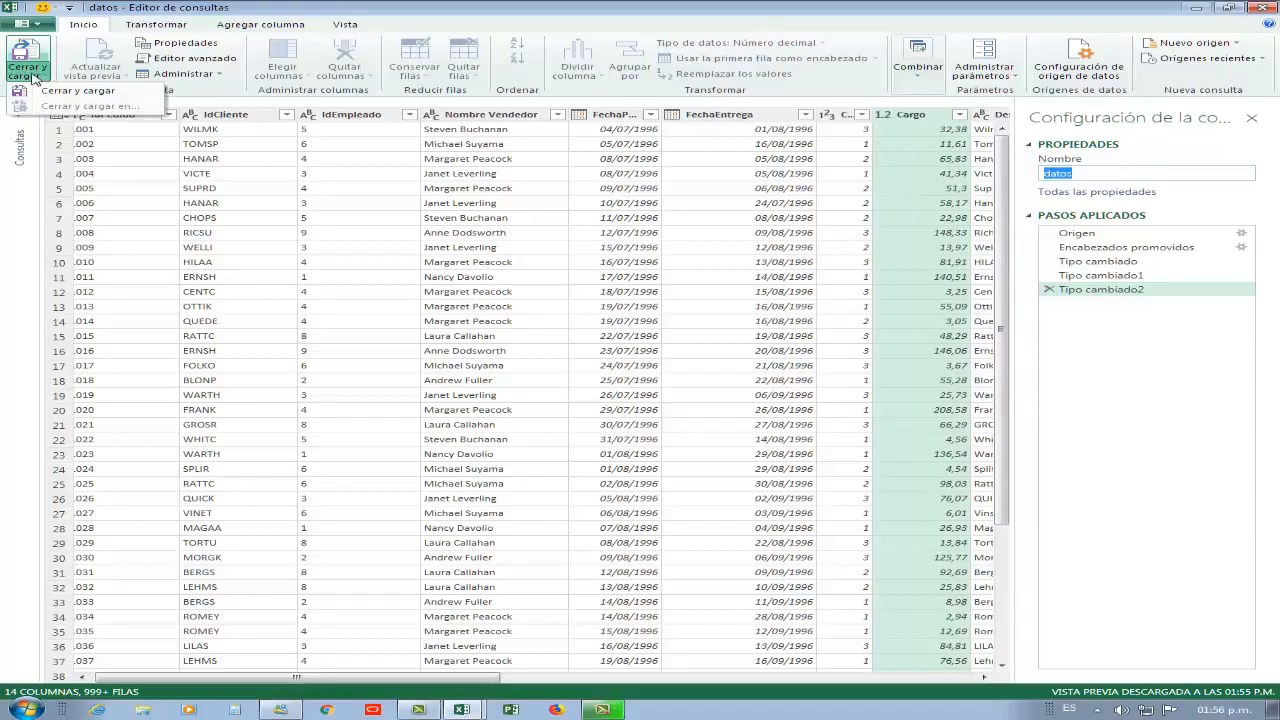
{"action": "left_click", "coordinate": [100, 92]}
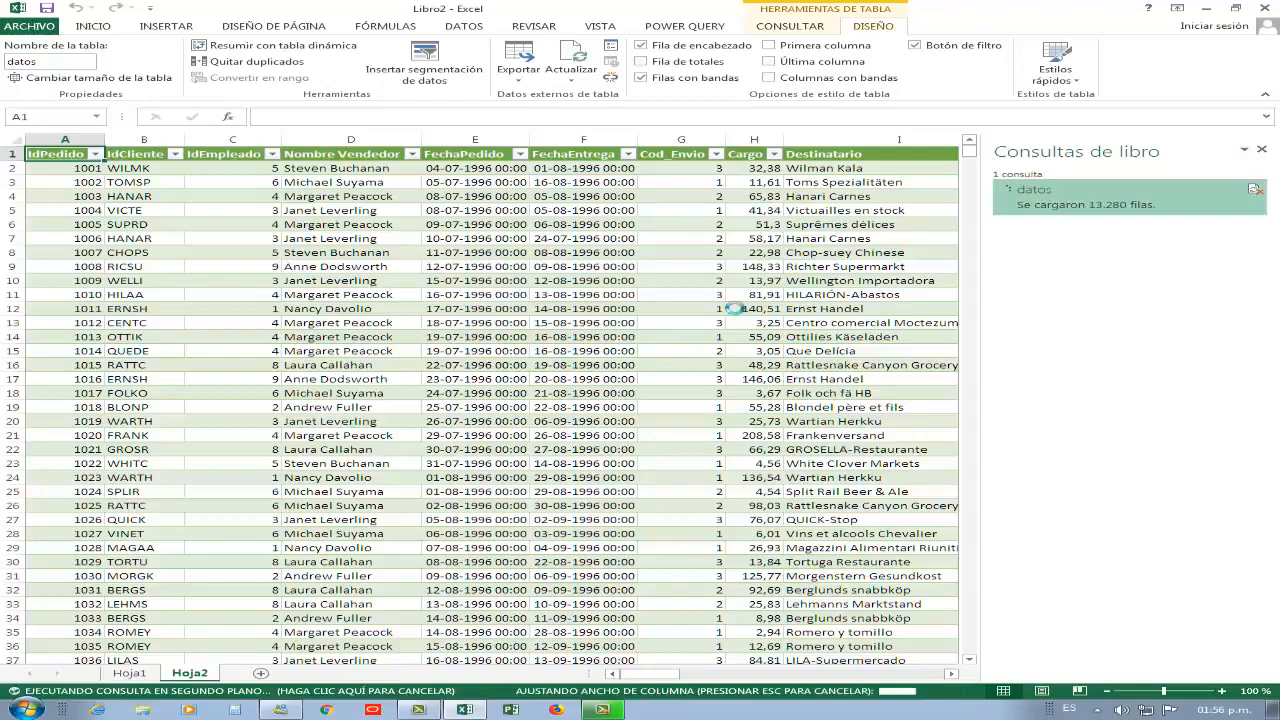
- Examine the reloaded datos table across all its rows and columns, the query's preview, and the query and table design tools
{"action": "scroll", "coordinate": [733, 308], "scroll_direction": "down", "scroll_amount": 7}
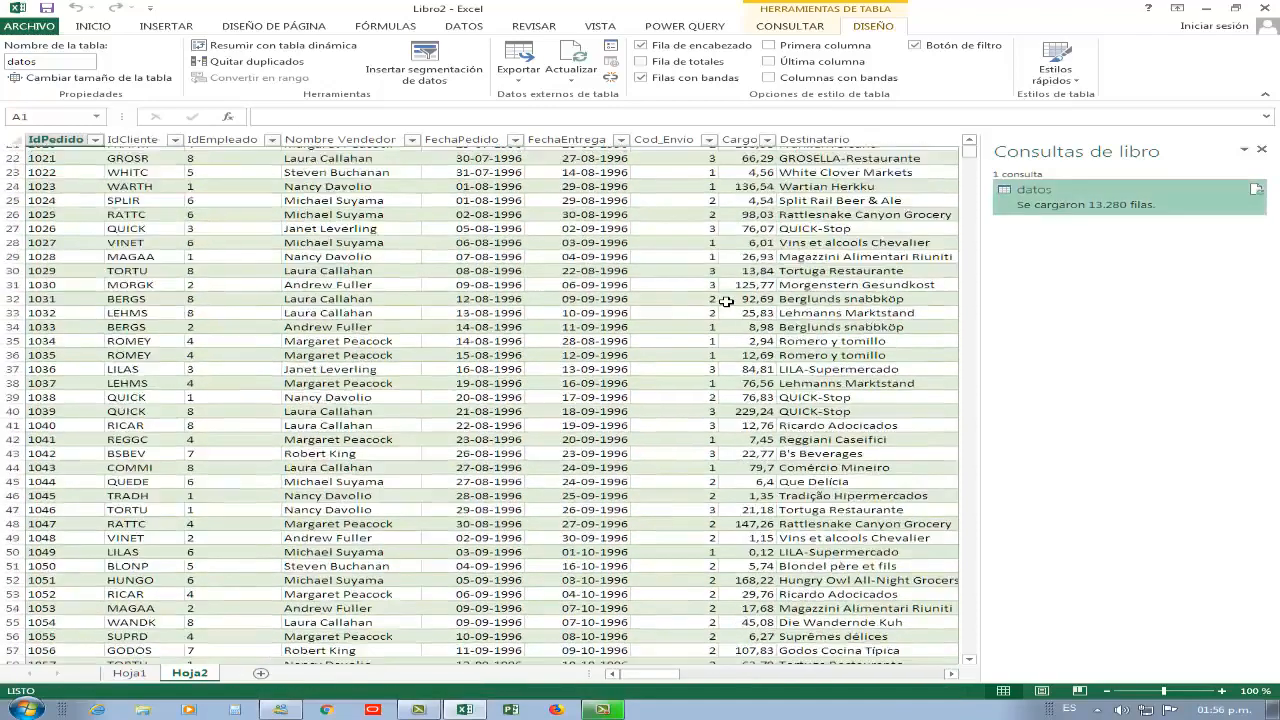
{"action": "scroll", "coordinate": [726, 301], "scroll_direction": "up", "scroll_amount": 7}
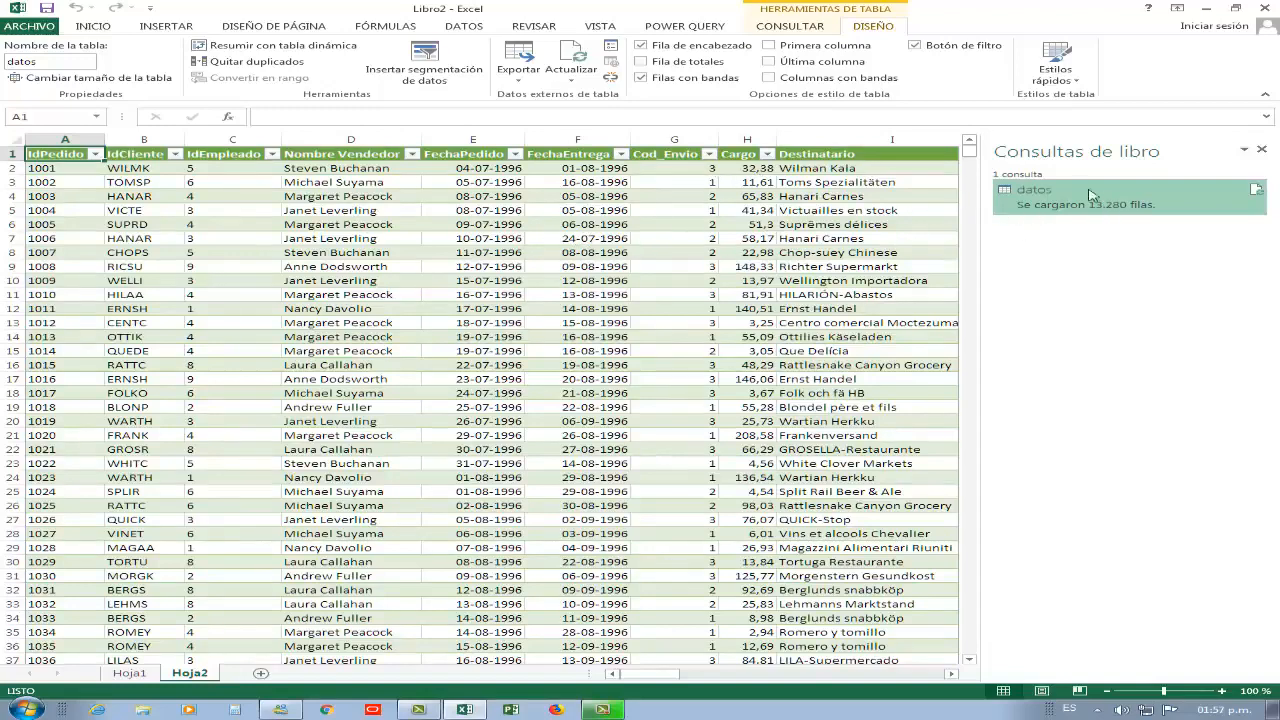
{"action": "mouse_move", "coordinate": [1093, 196]}
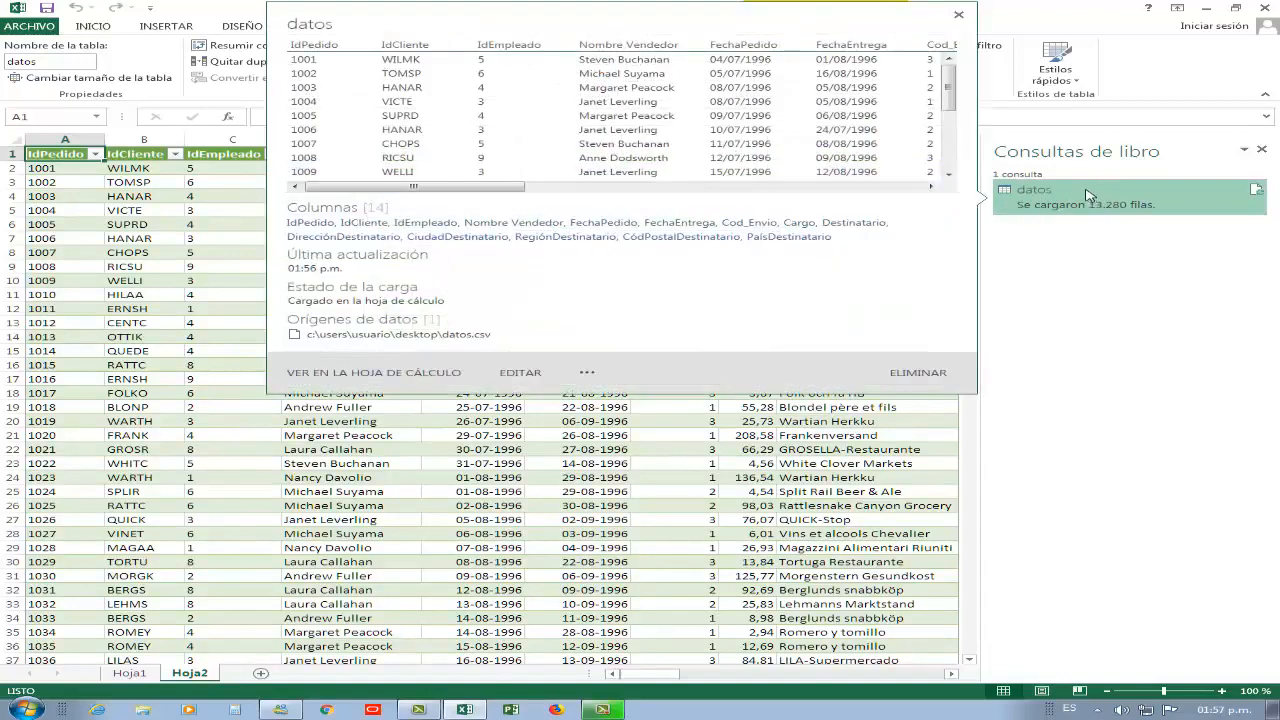
{"action": "left_click", "coordinate": [232, 296]}
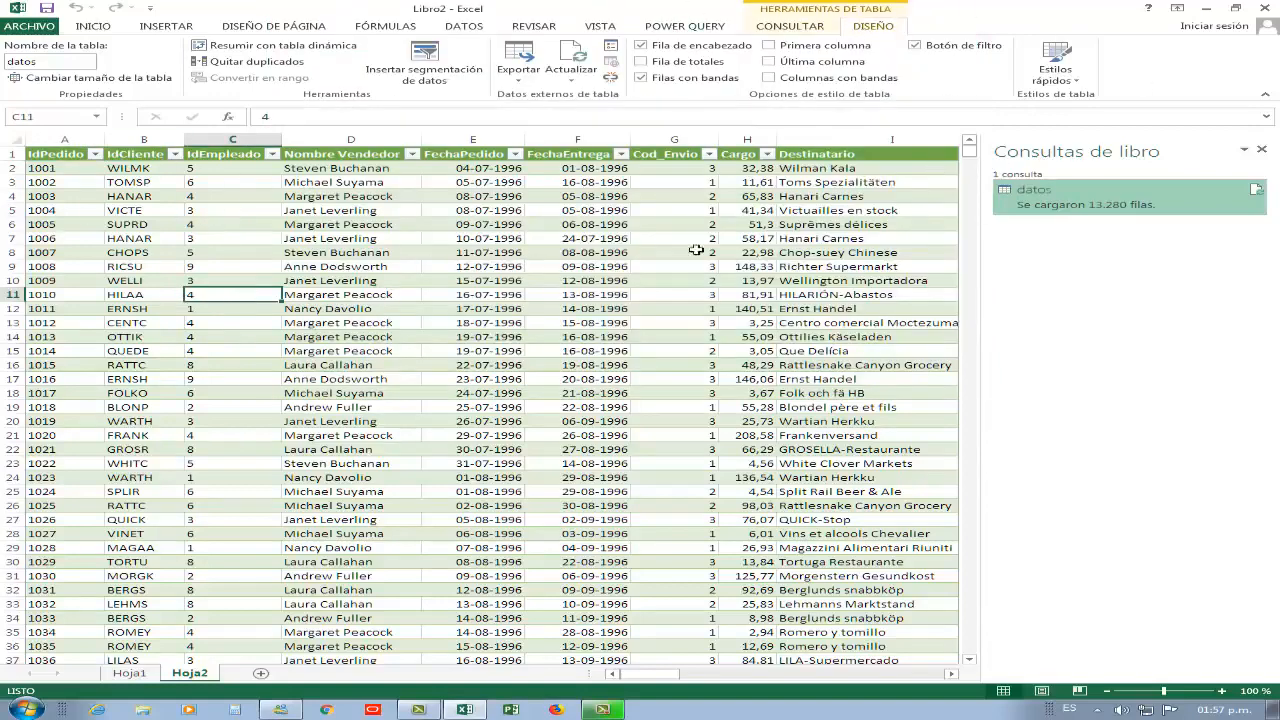
{"action": "left_click", "coordinate": [829, 8]}
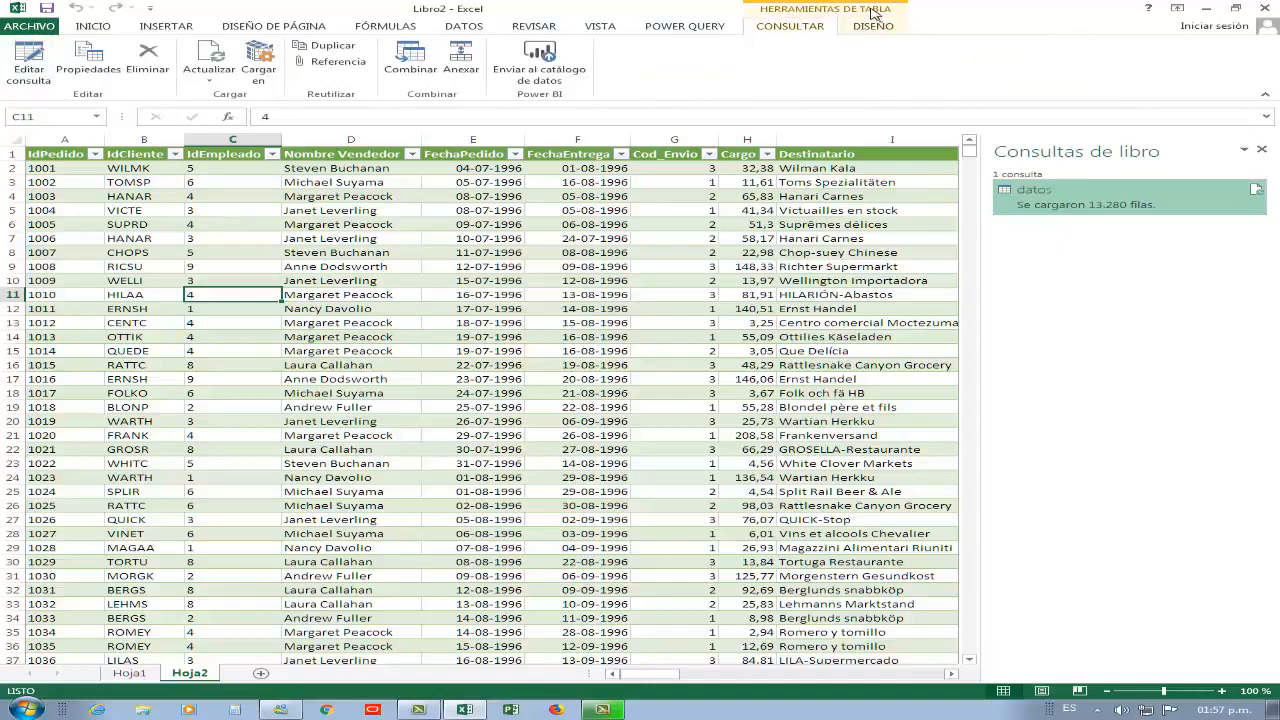
{"action": "left_click", "coordinate": [874, 26]}
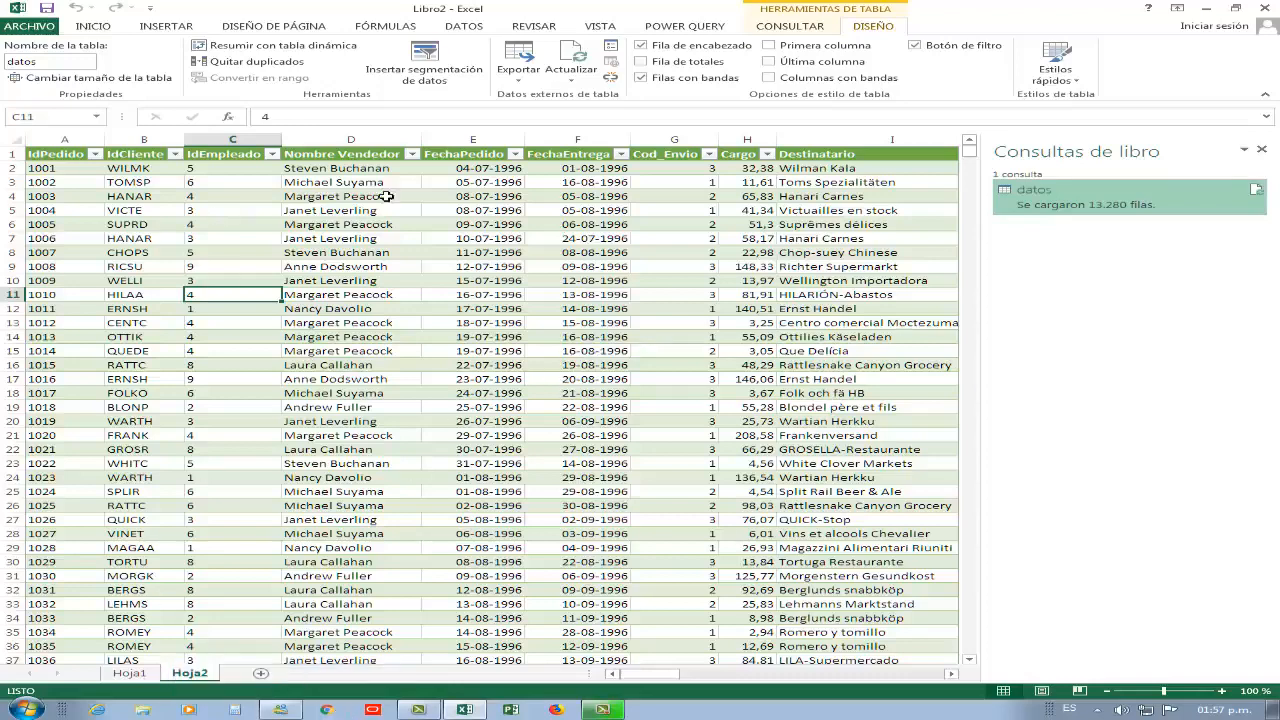
{"action": "scroll", "coordinate": [405, 335], "scroll_direction": "down", "scroll_amount": 5}
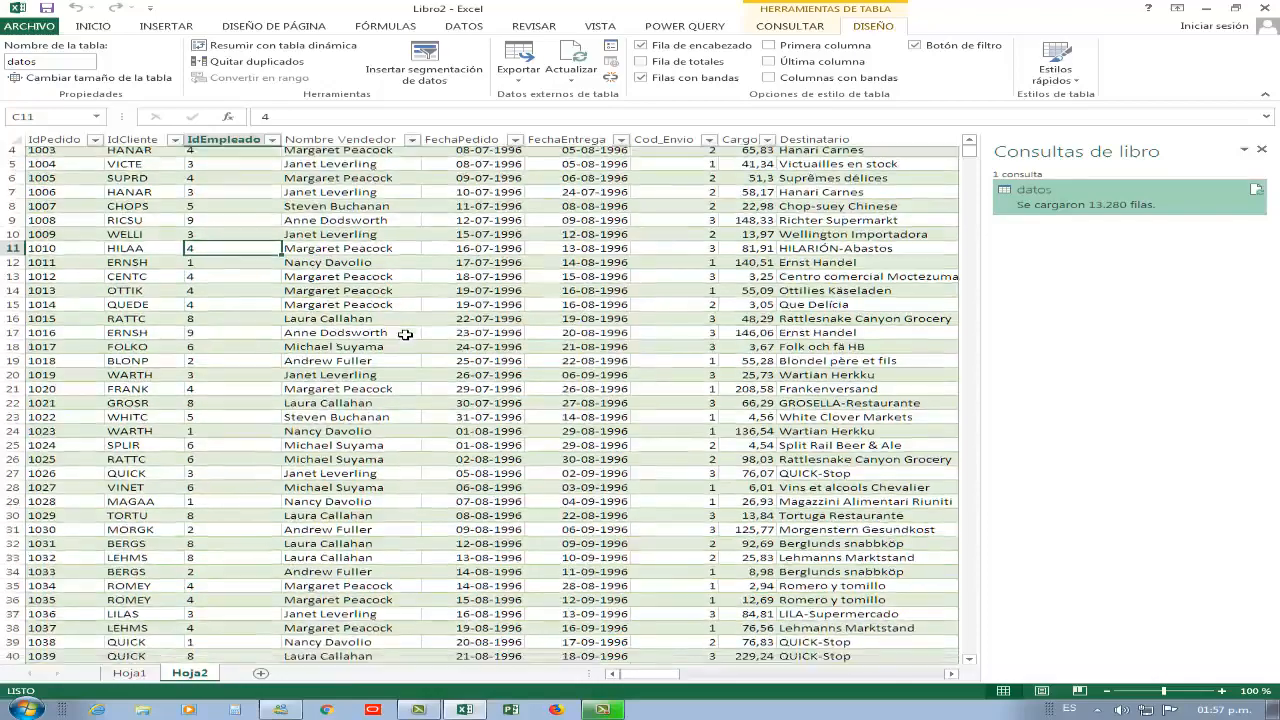
{"action": "scroll", "coordinate": [405, 335], "scroll_direction": "up", "scroll_amount": 5}
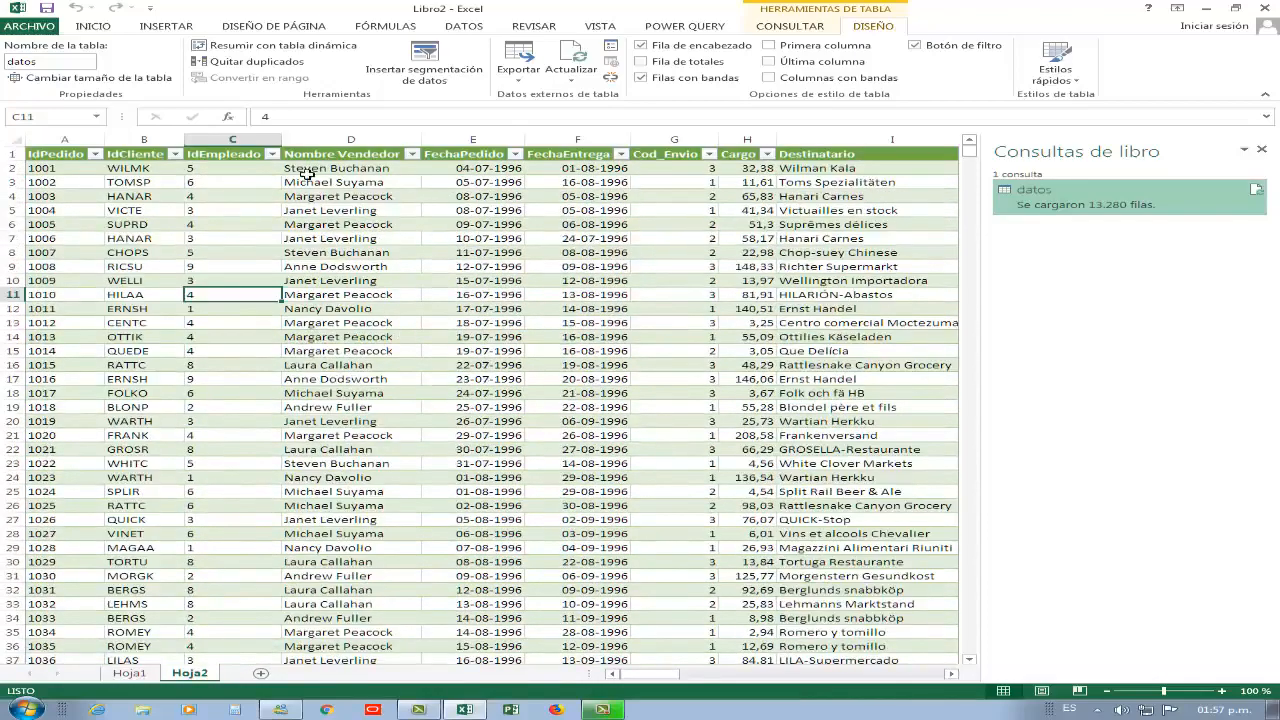
{"action": "scroll", "coordinate": [951, 674], "scroll_direction": "right", "scroll_amount": 4}
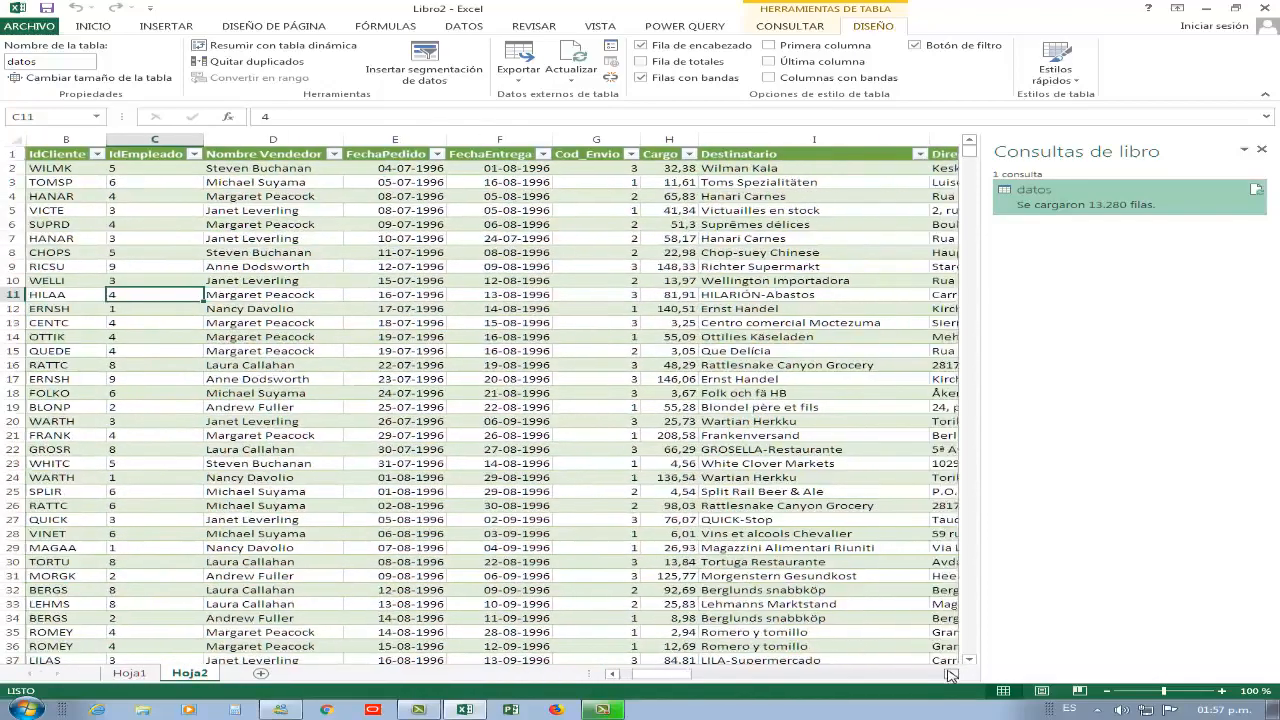
{"action": "scroll", "coordinate": [951, 674], "scroll_direction": "right", "scroll_amount": 4}
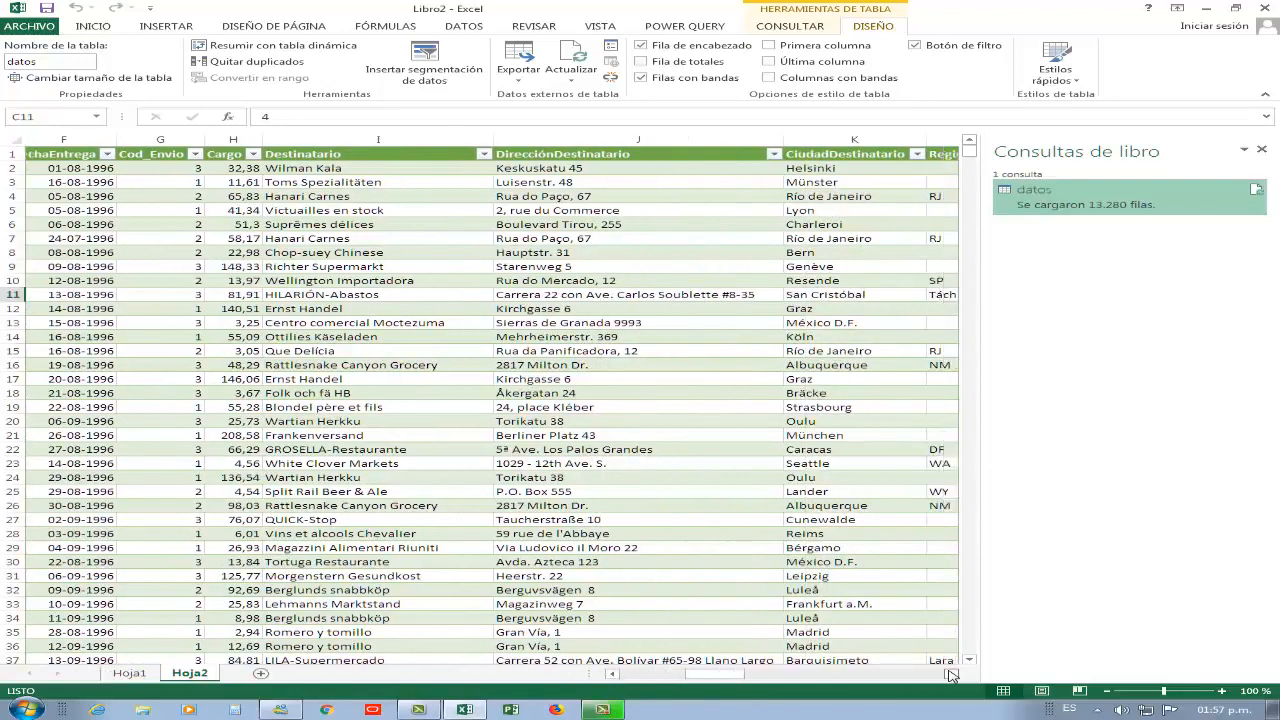
{"action": "scroll", "coordinate": [951, 674], "scroll_direction": "right", "scroll_amount": 2}
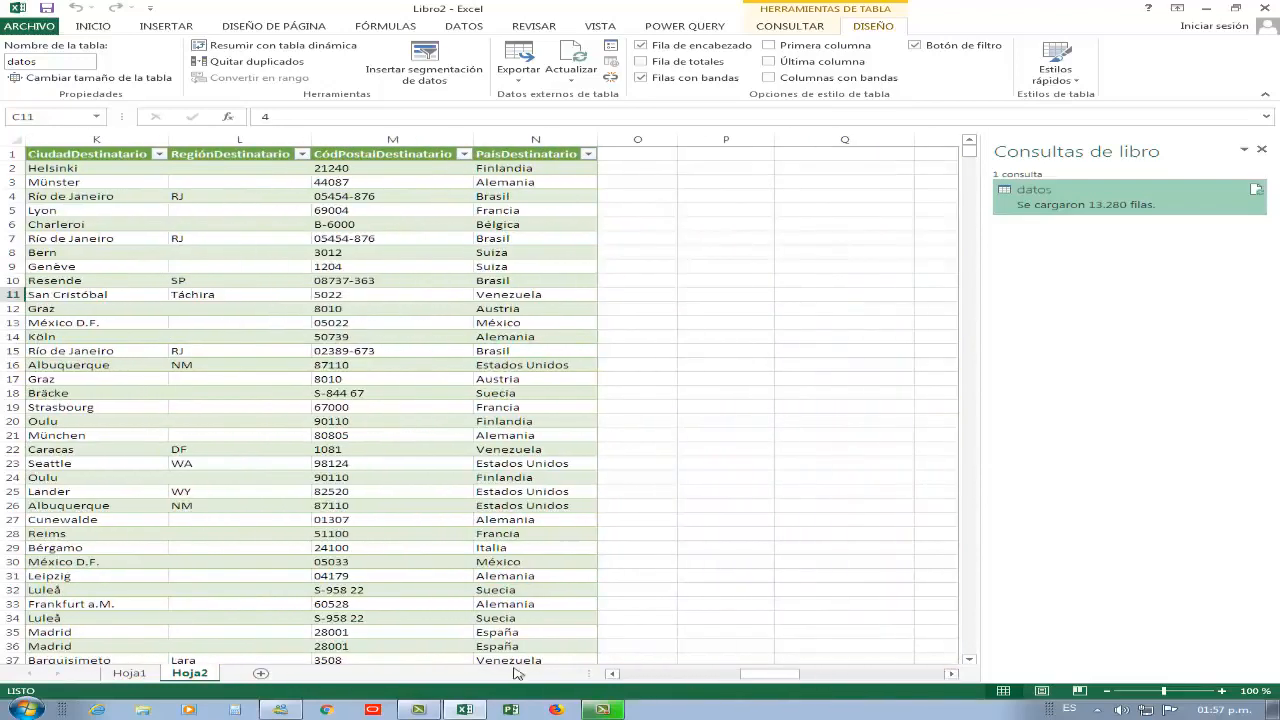
{"action": "left_click", "coordinate": [614, 674]}
{"action": "left_click", "coordinate": [614, 674]}
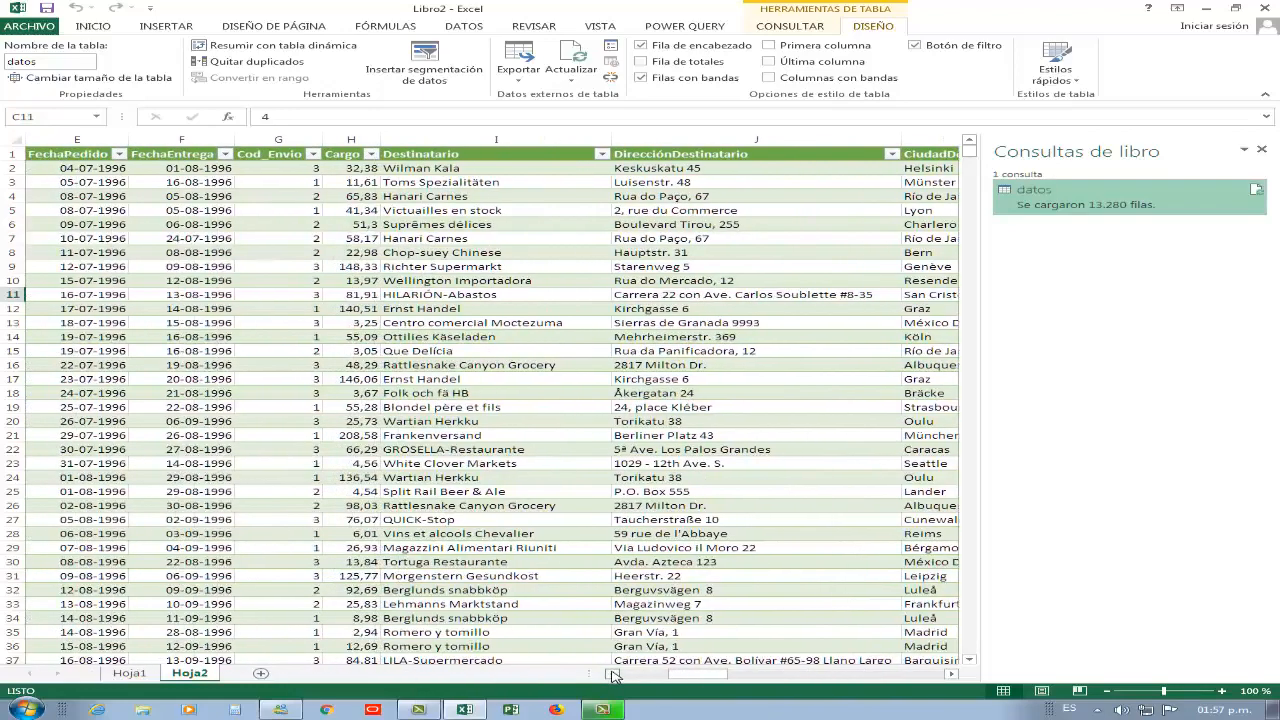
{"action": "left_click", "coordinate": [614, 674]}
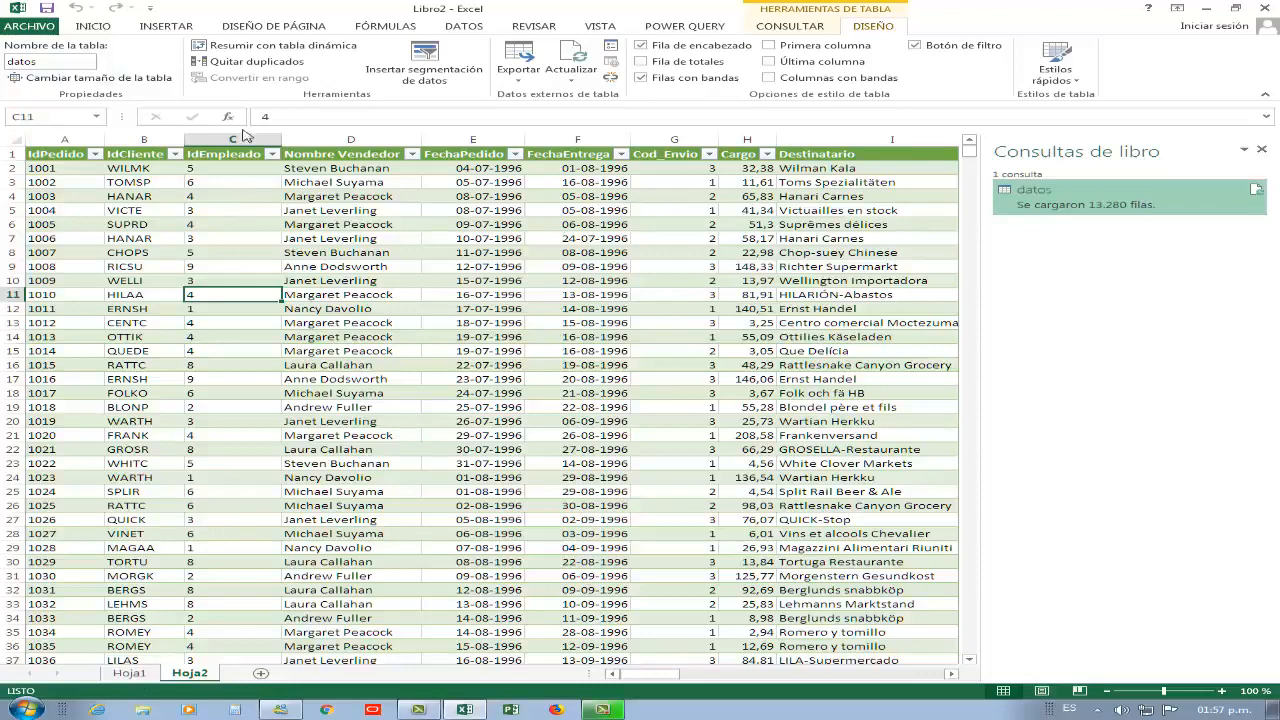
- Create a pivot table from the datos table on a new worksheet
{"action": "left_click", "coordinate": [172, 28]}
{"action": "left_click", "coordinate": [32, 62]}
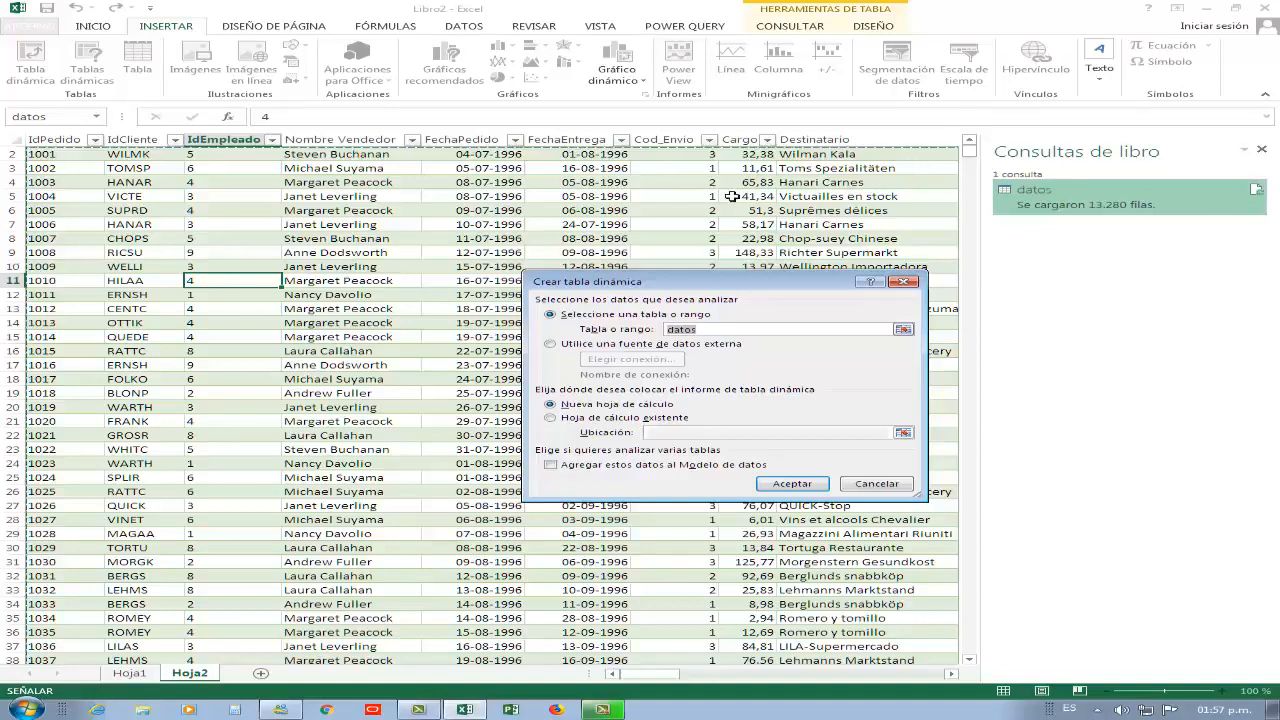
{"action": "left_click", "coordinate": [795, 485]}
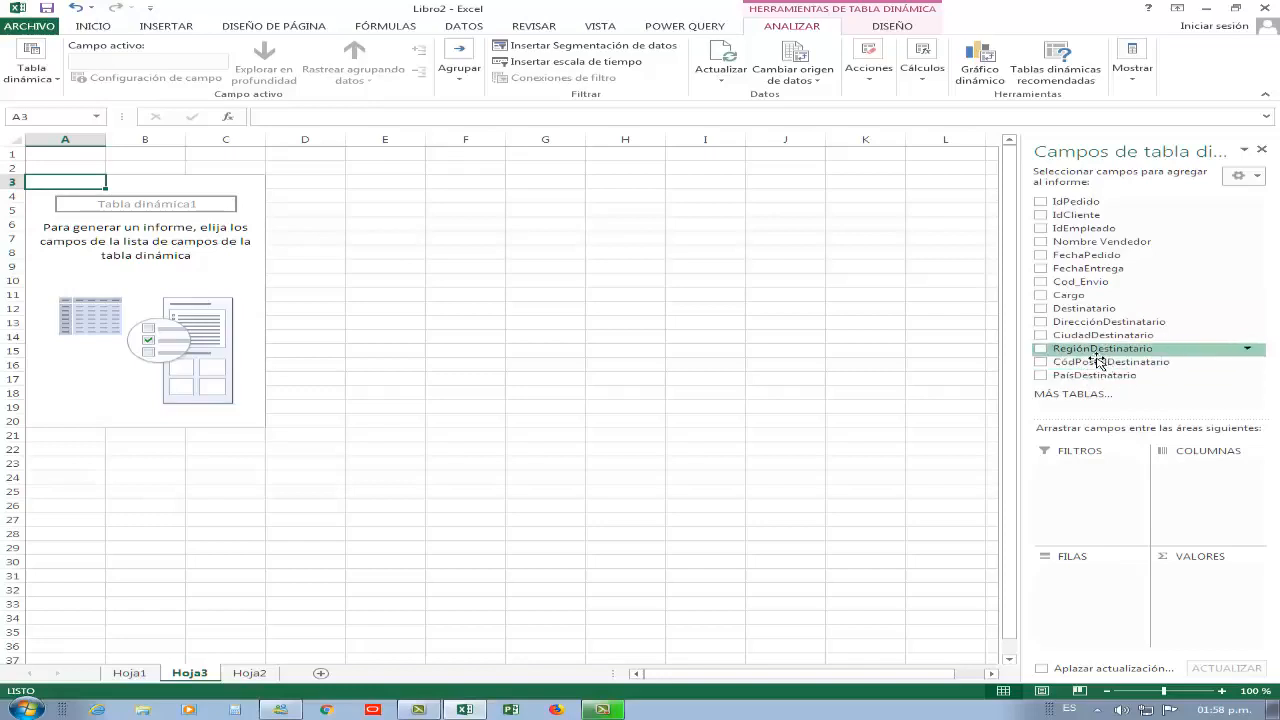
- Lay out the pivot table with PaísDestinatario as rows, Nombre Vendedor as columns and the sum of Cargo as values, and narrow column B
{"action": "left_click_drag", "start_coordinate": [1090, 375], "coordinate": [1062, 610]}
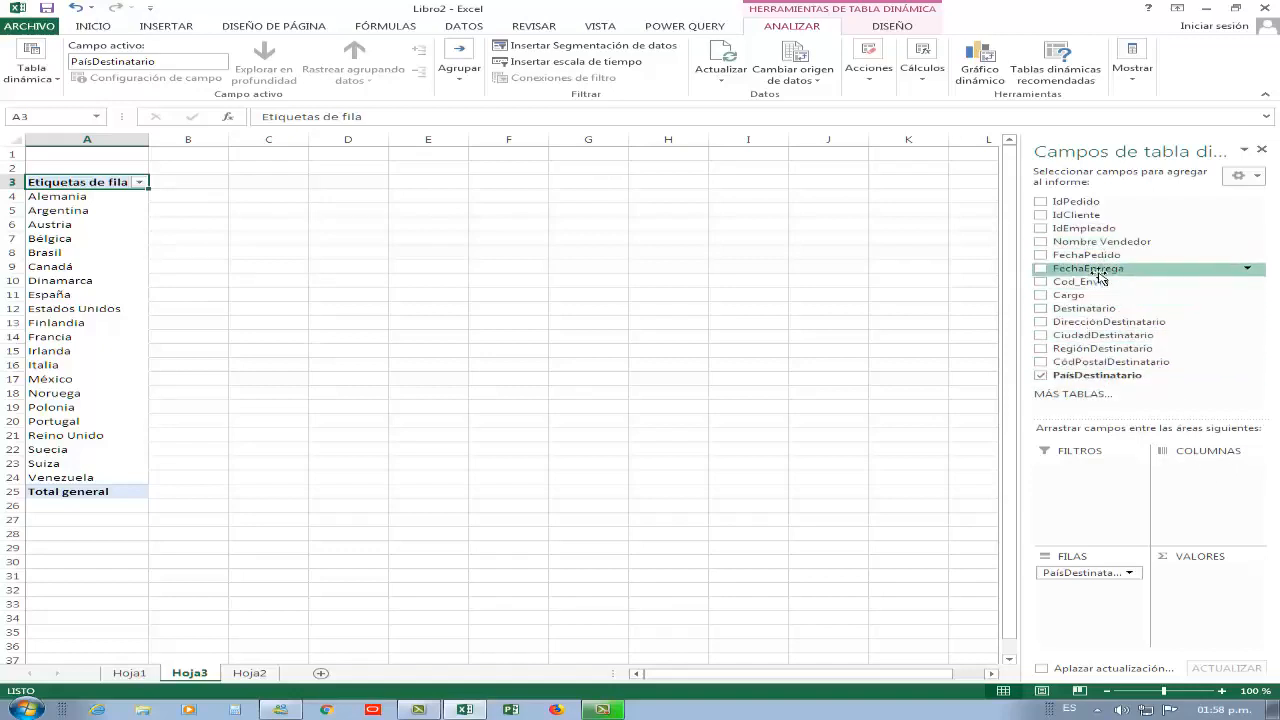
{"action": "left_click_drag", "start_coordinate": [1095, 241], "coordinate": [1226, 472]}
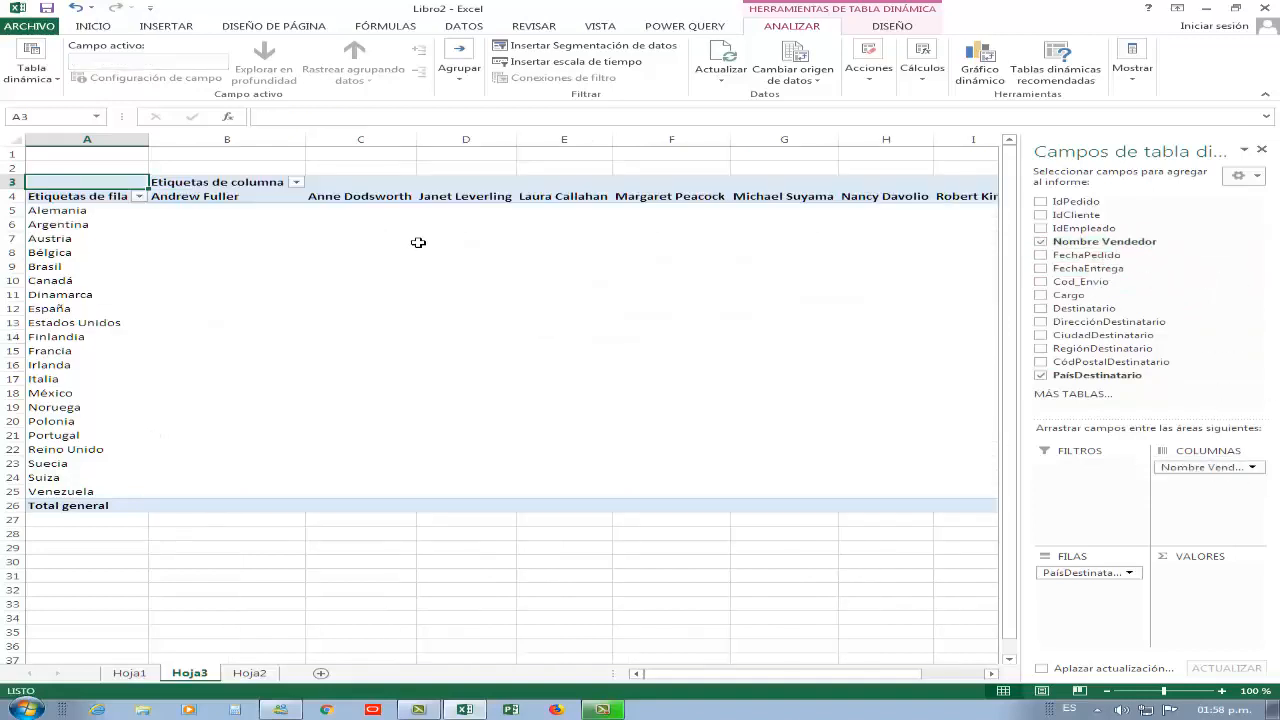
{"action": "left_click_drag", "start_coordinate": [310, 147], "coordinate": [258, 147]}
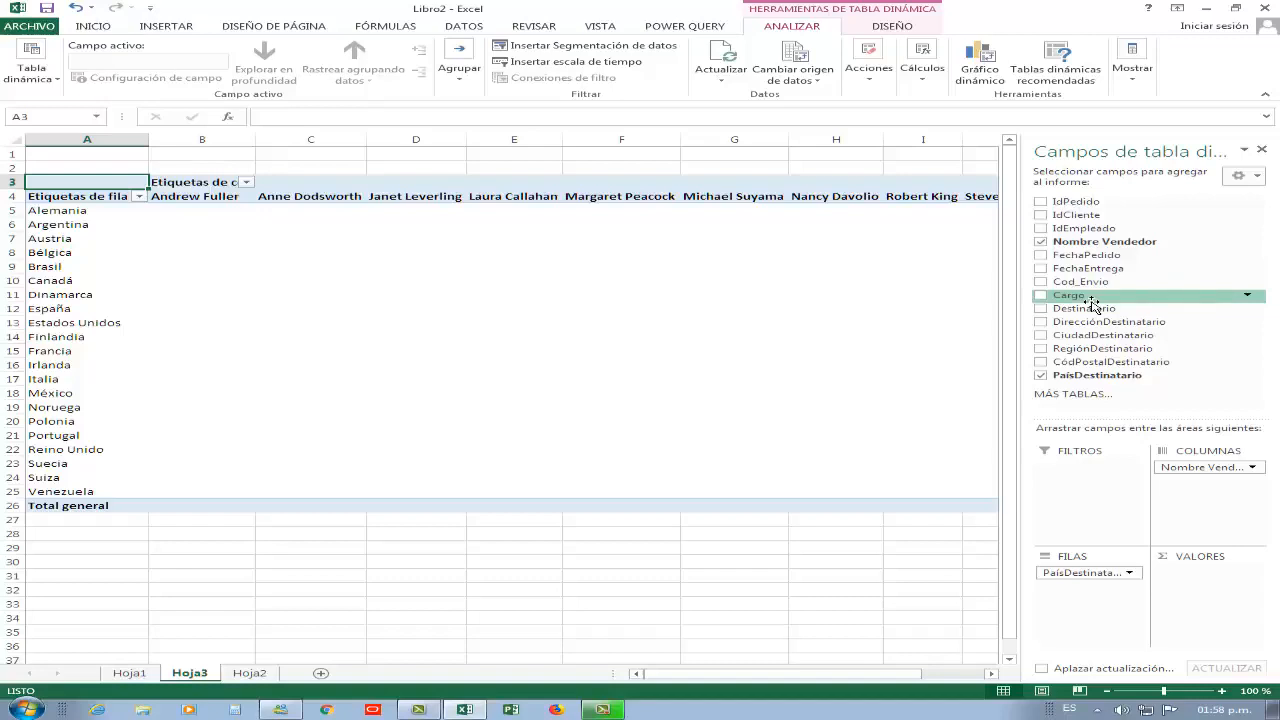
{"action": "left_click_drag", "start_coordinate": [1093, 303], "coordinate": [1210, 580]}
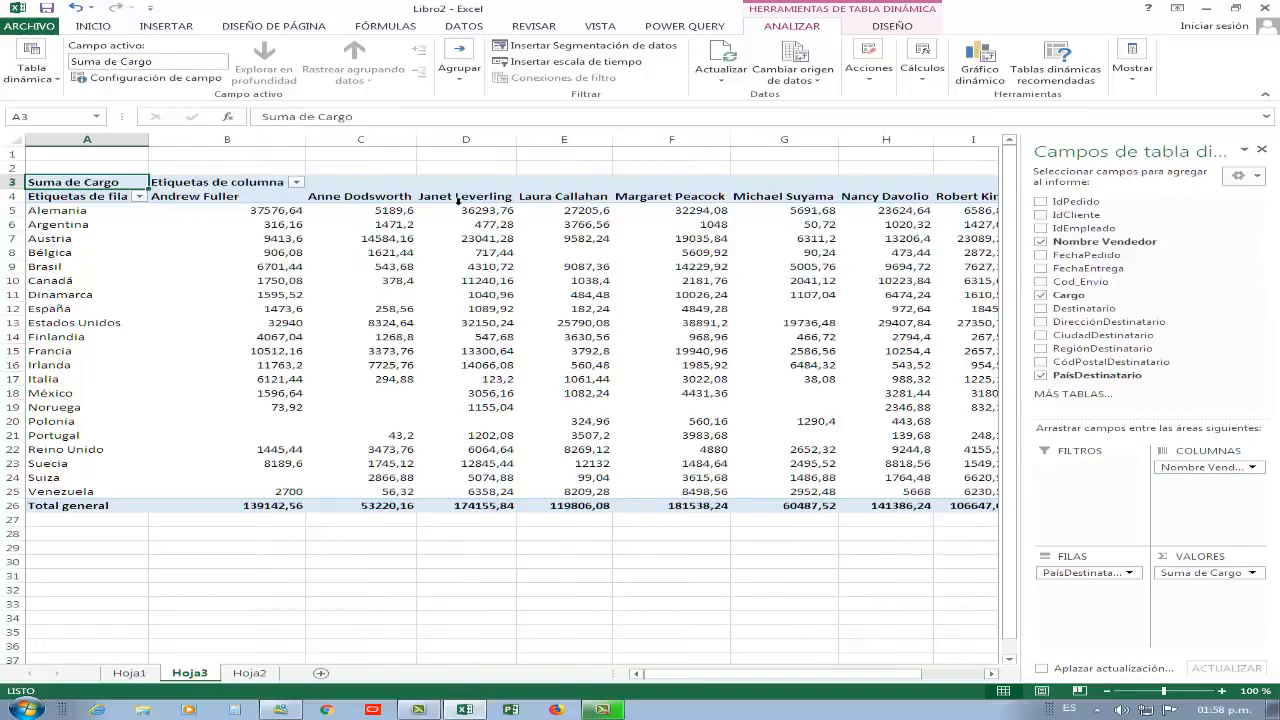
{"action": "left_click_drag", "start_coordinate": [306, 152], "coordinate": [279, 153]}
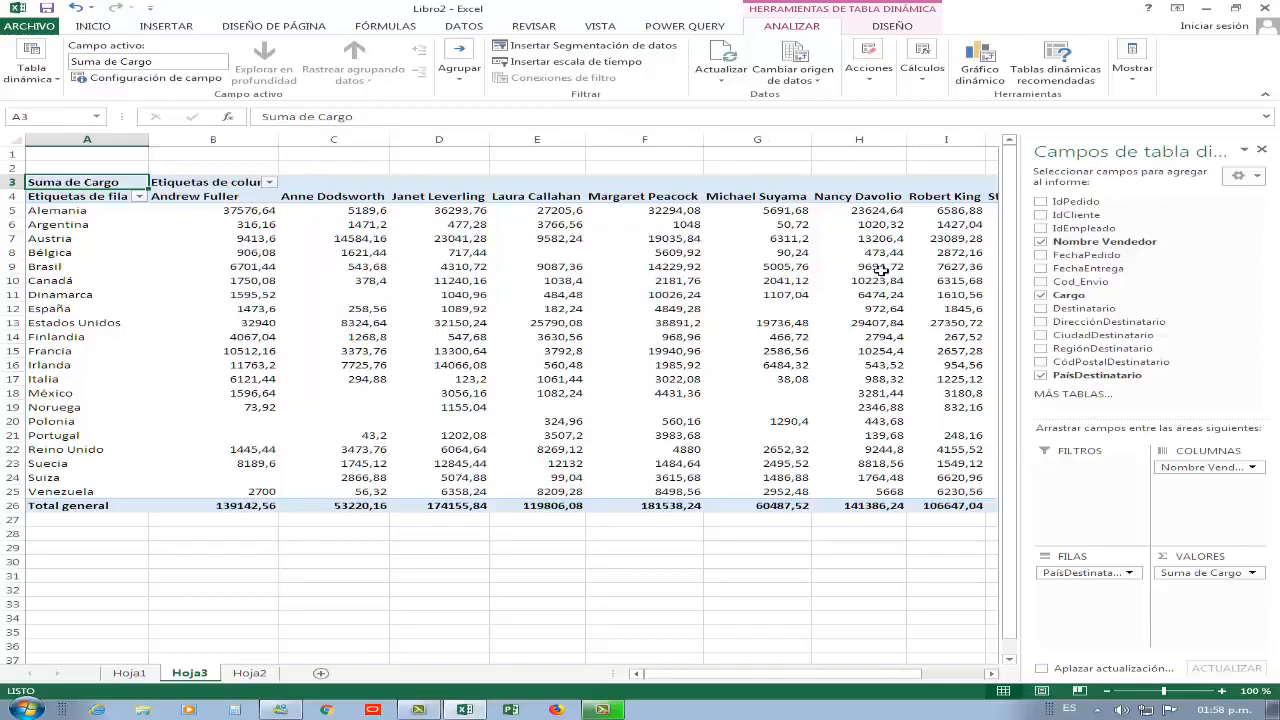
- Refresh the pivot table on Hoja3 from its source data
{"action": "scroll", "coordinate": [680, 352], "scroll_direction": "down", "scroll_amount": 3}
{"action": "scroll", "coordinate": [680, 352], "scroll_direction": "up", "scroll_amount": 3}
{"action": "mouse_move", "coordinate": [666, 312]}
{"action": "left_click", "coordinate": [664, 295]}
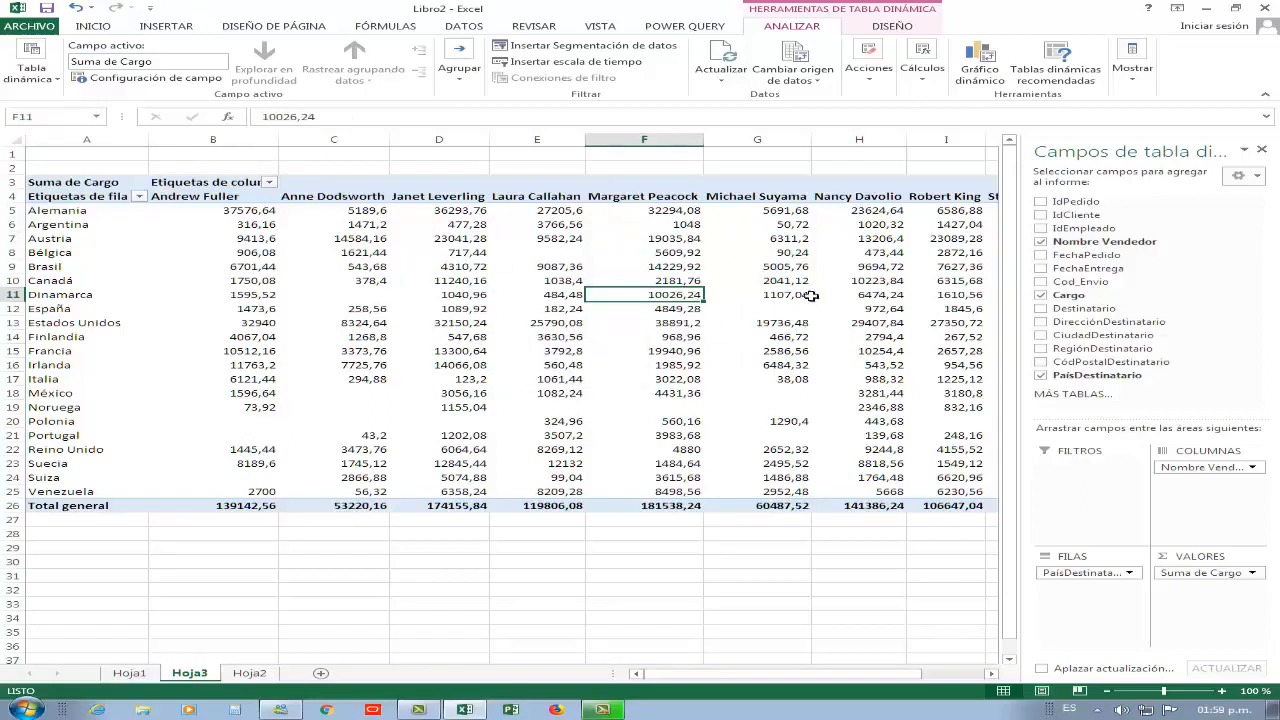
{"action": "right_click", "coordinate": [686, 300]}
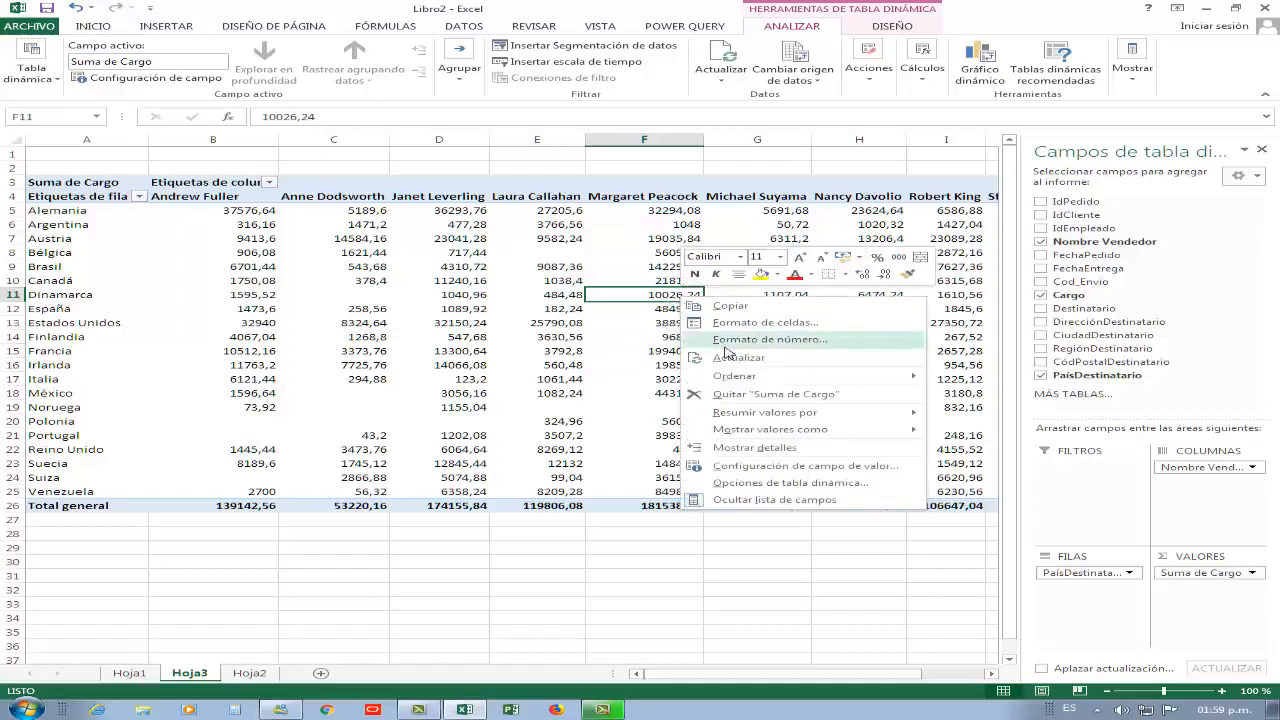
{"action": "key", "text": "Escape"}
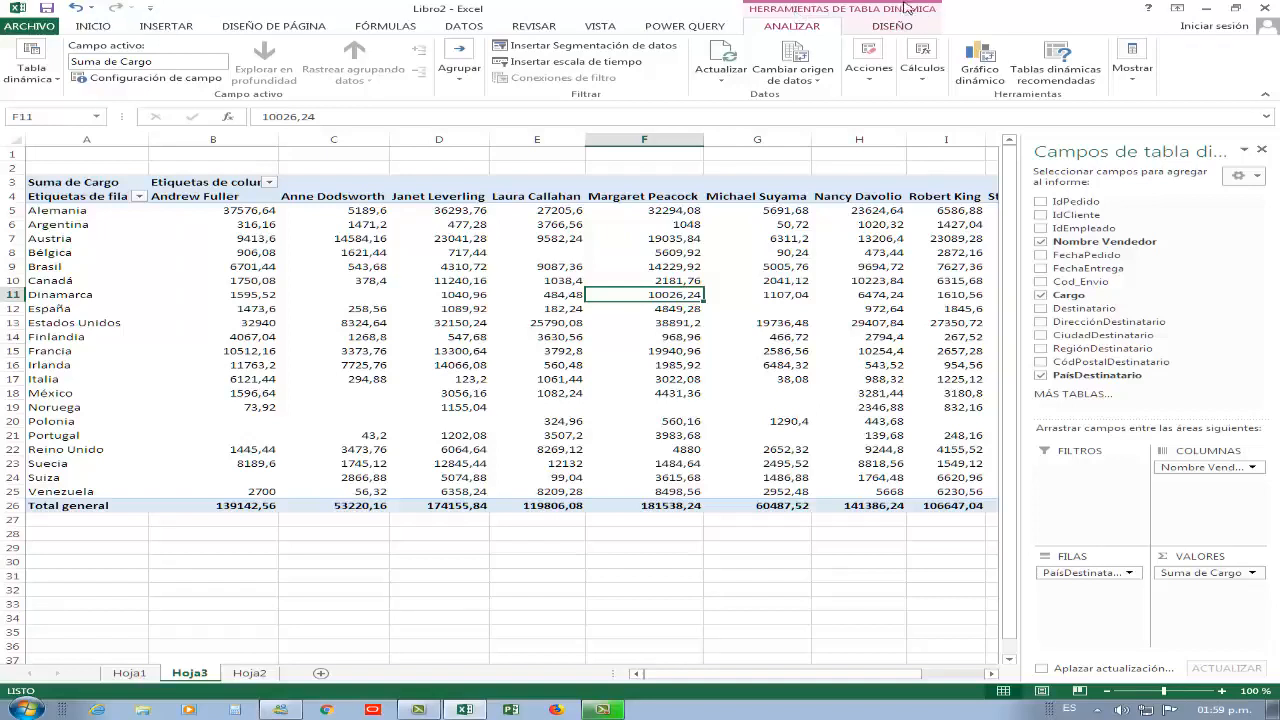
{"action": "left_click", "coordinate": [725, 52]}
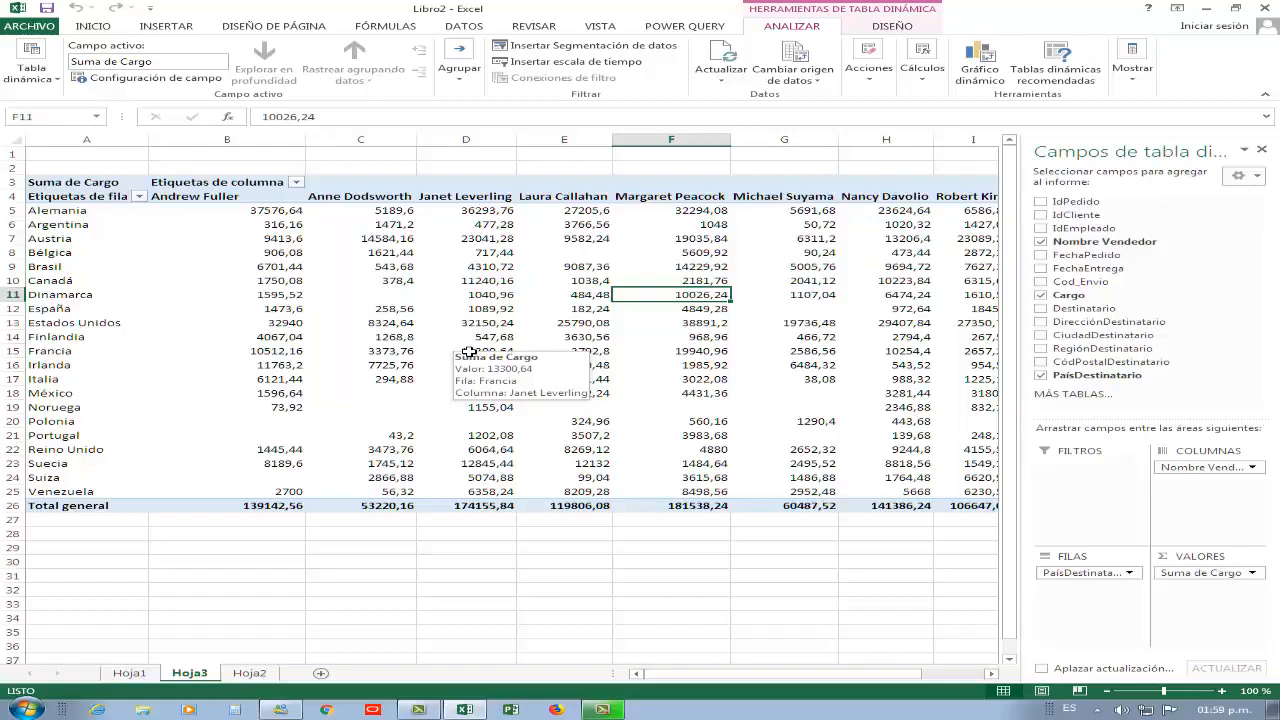
{"action": "left_click", "coordinate": [533, 311]}
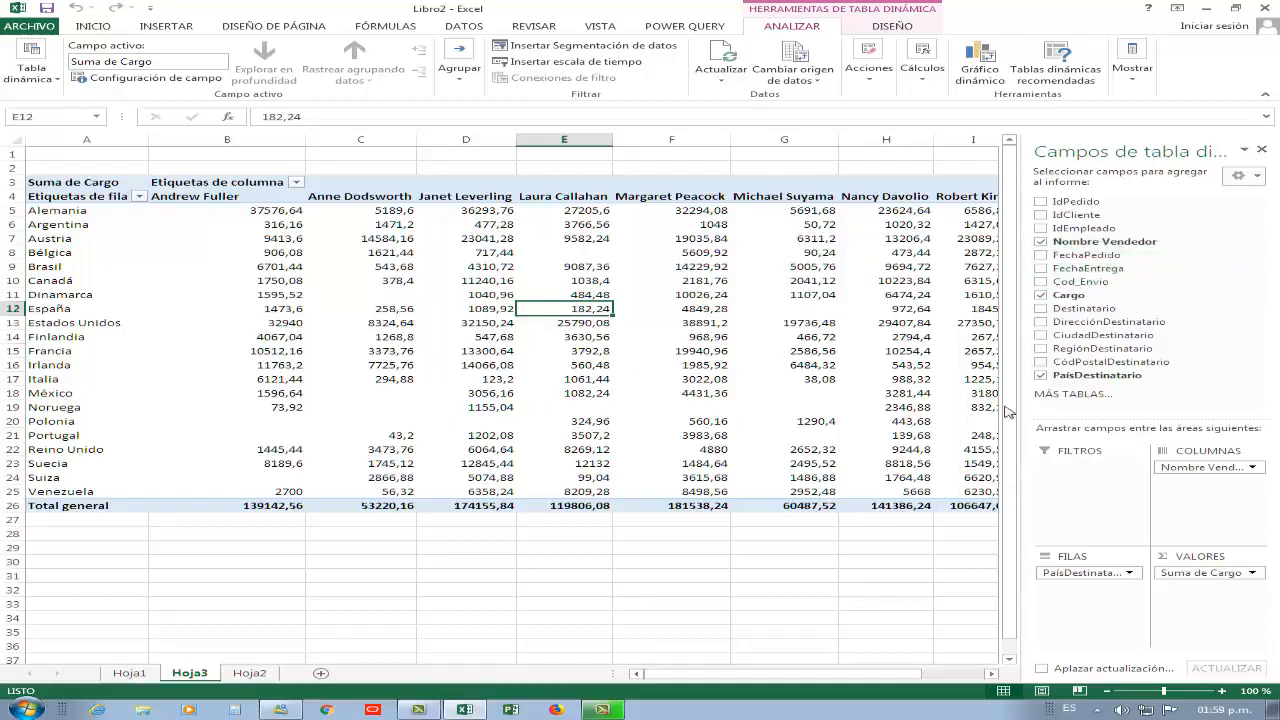
- Replace PaísDestinatario with FechaPedido in the pivot table's rows and look through the date filters available for the row labels
{"action": "left_click_drag", "start_coordinate": [1085, 573], "coordinate": [1137, 310]}
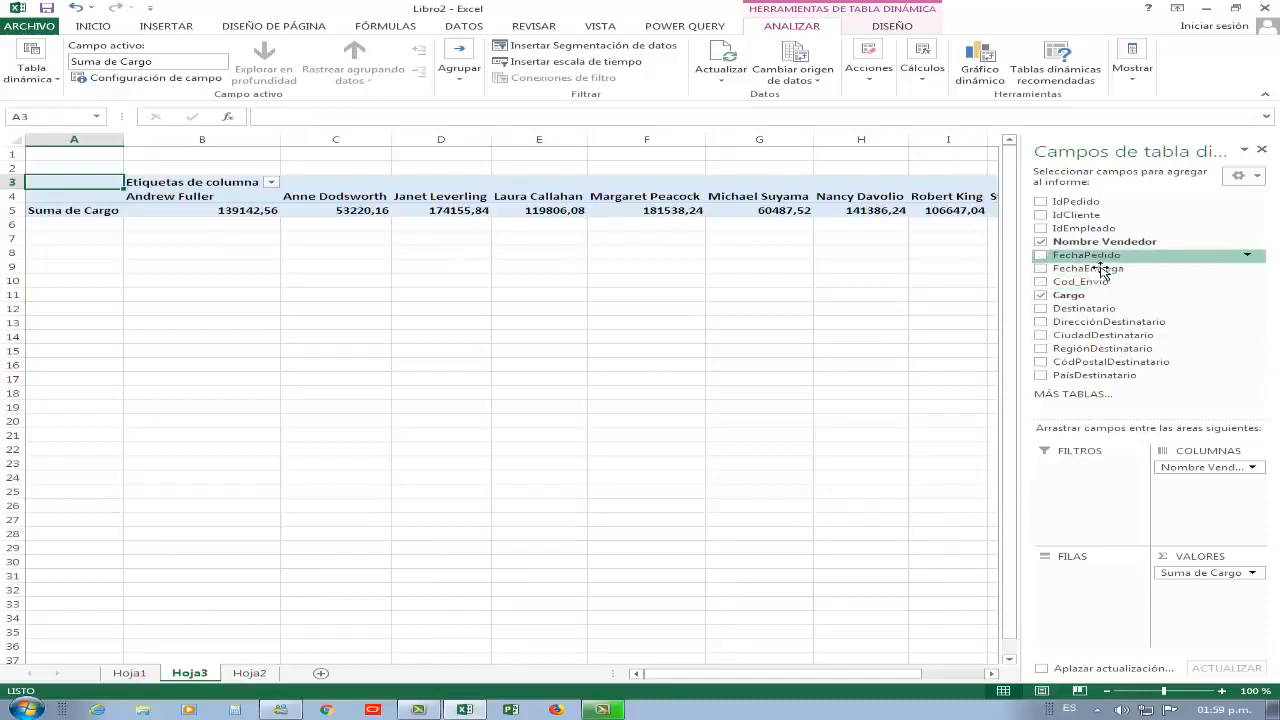
{"action": "left_click_drag", "start_coordinate": [1092, 258], "coordinate": [1090, 578]}
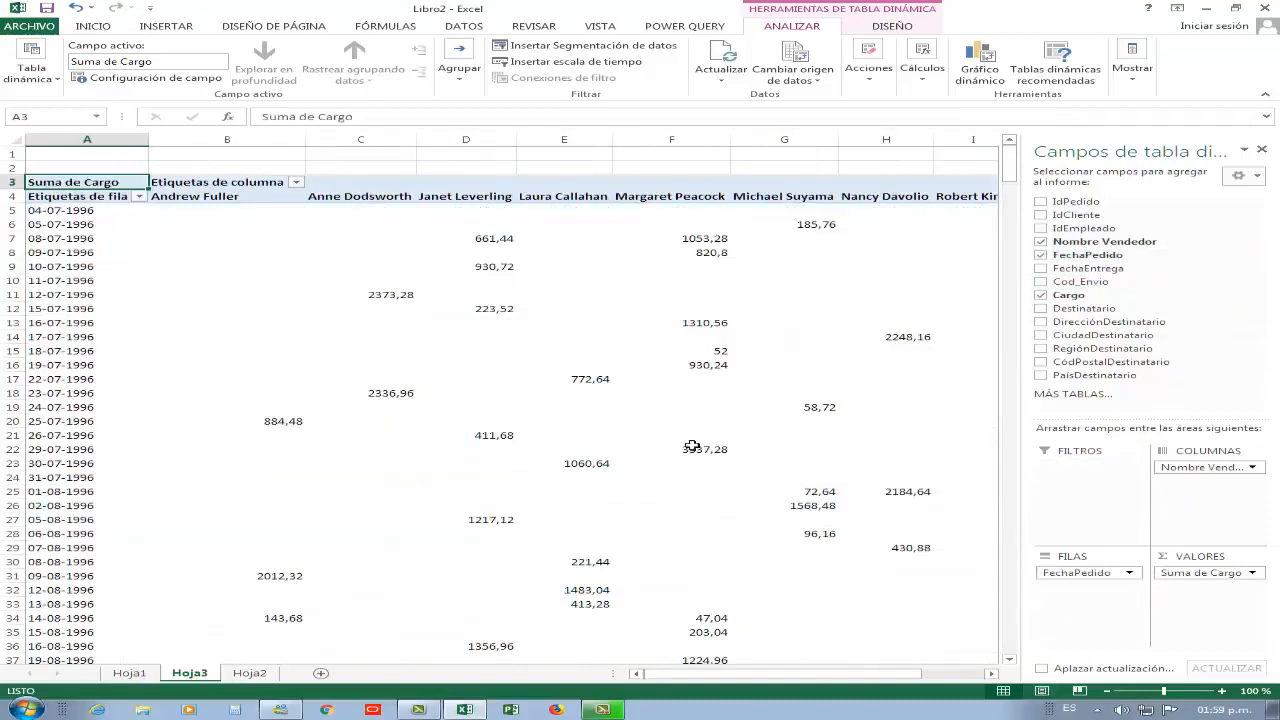
{"action": "scroll", "coordinate": [140, 260], "scroll_direction": "down", "scroll_amount": 6}
{"action": "scroll", "coordinate": [141, 261], "scroll_direction": "up", "scroll_amount": 6}
{"action": "left_click", "coordinate": [139, 197]}
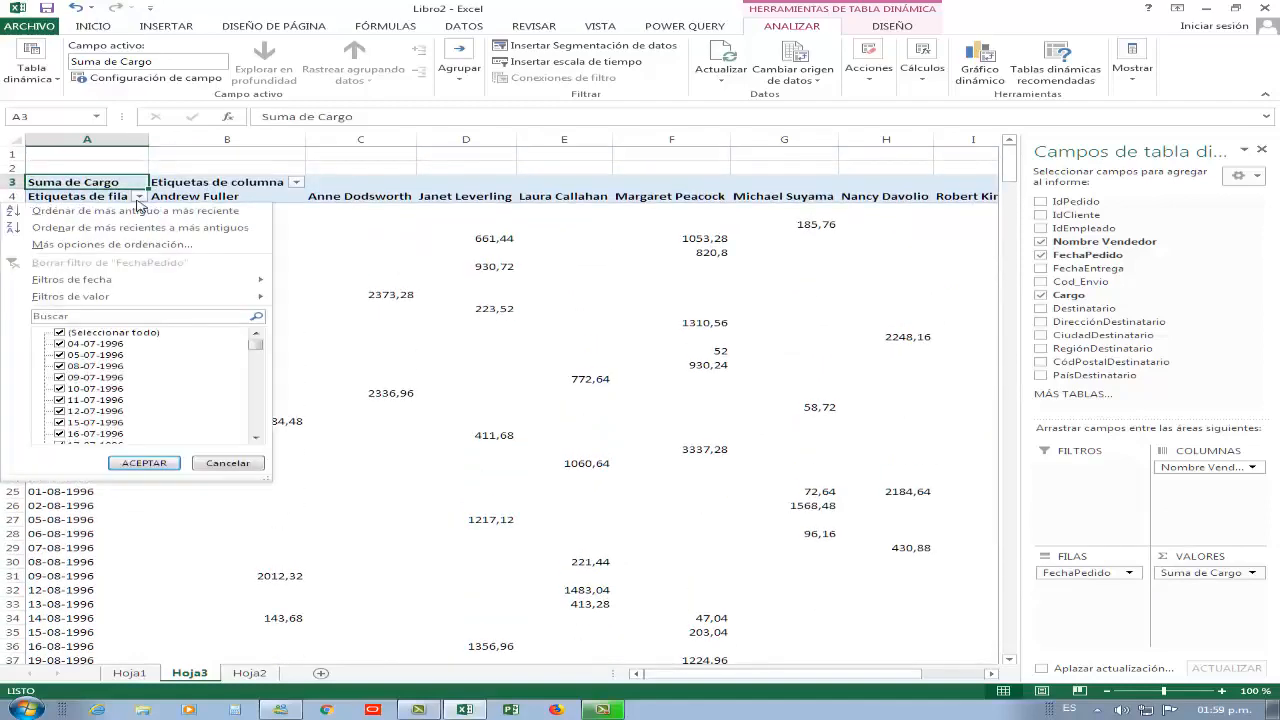
{"action": "mouse_move", "coordinate": [140, 280]}
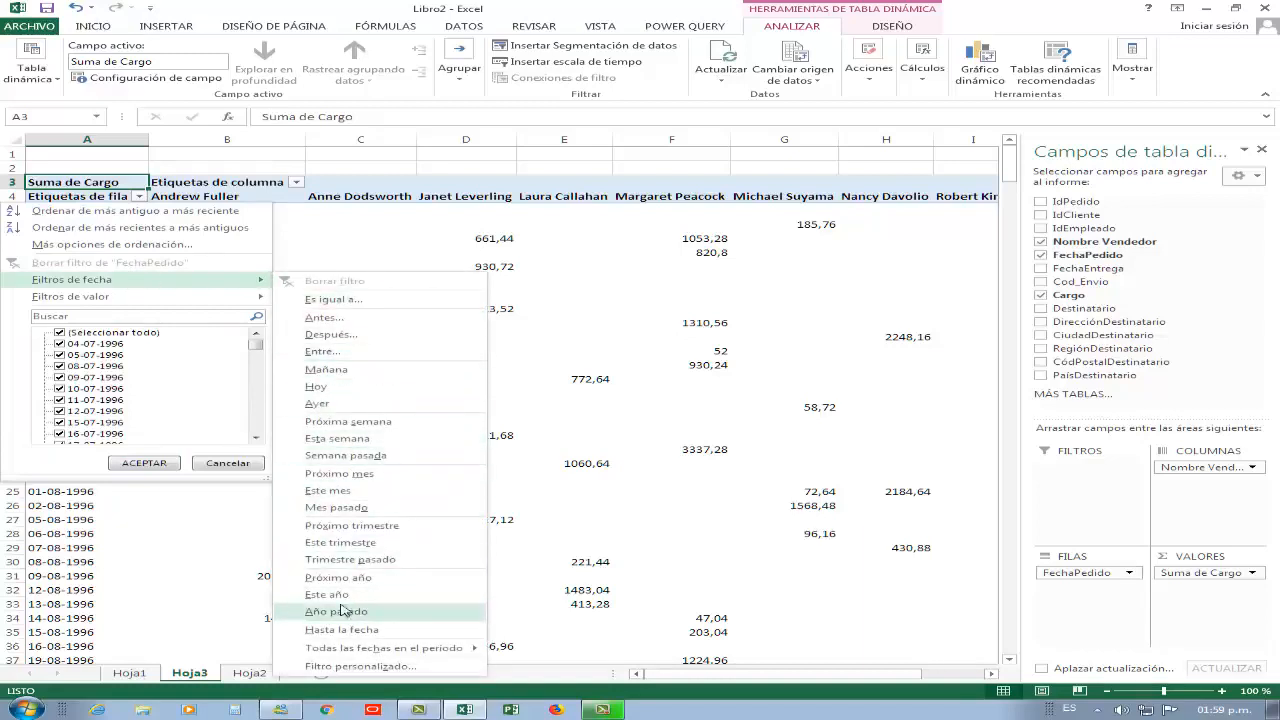
{"action": "left_click", "coordinate": [228, 463]}
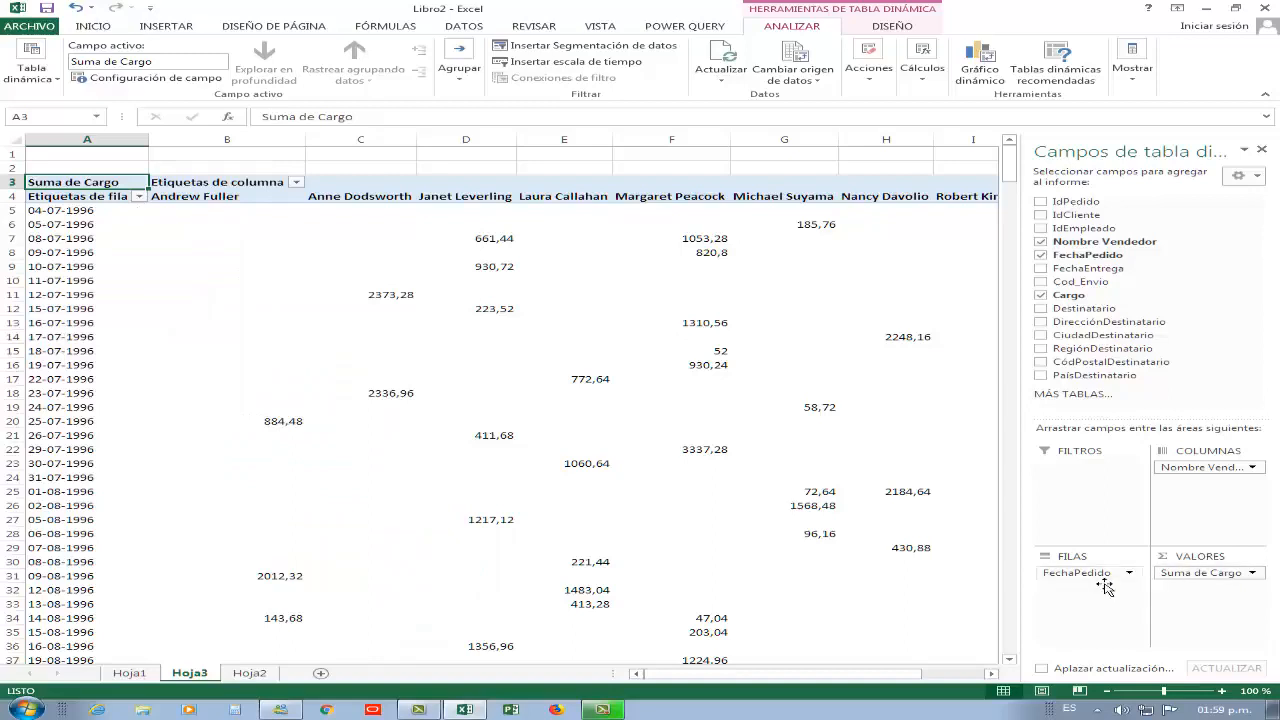
- Replace FechaPedido with Destinatario as the row field of the pivot table
{"action": "left_click_drag", "start_coordinate": [1105, 585], "coordinate": [1150, 355]}
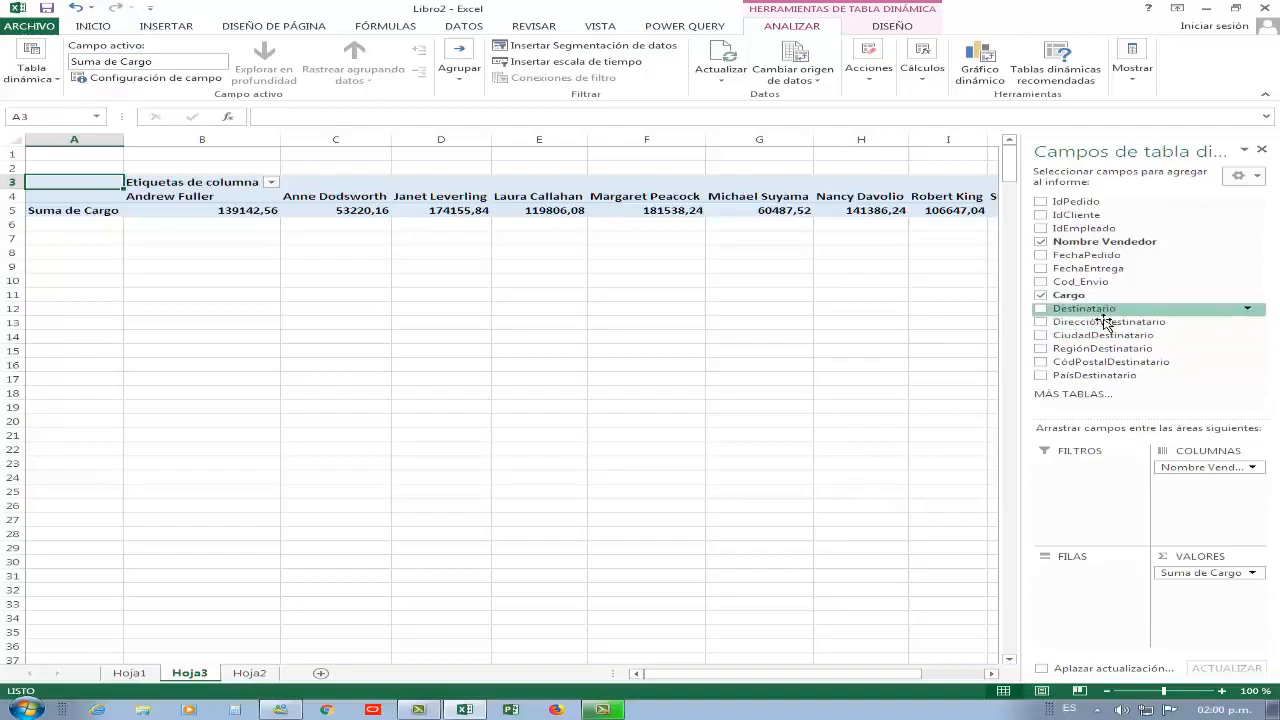
{"action": "left_click_drag", "start_coordinate": [1105, 318], "coordinate": [1095, 598]}
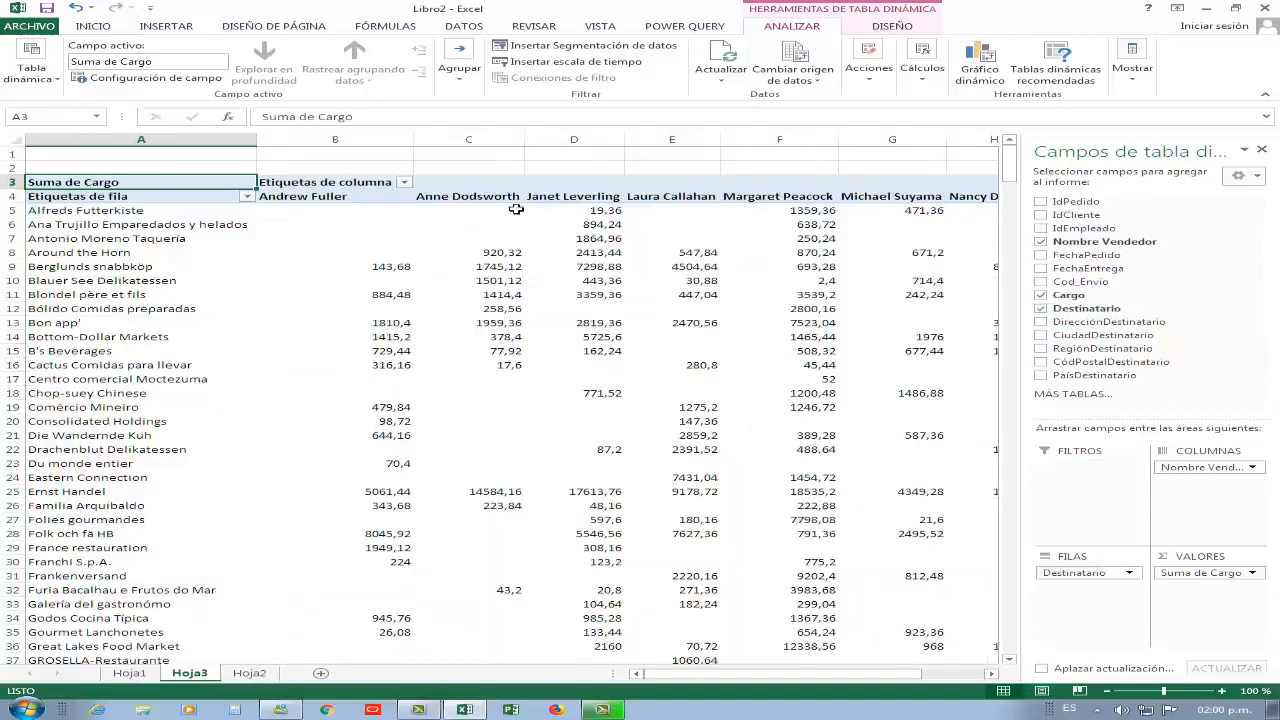
- Examine the Cargo sums per Destinatario and seller across the whole pivot table
{"action": "scroll", "coordinate": [651, 286], "scroll_direction": "down", "scroll_amount": 4}
{"action": "scroll", "coordinate": [648, 290], "scroll_direction": "up", "scroll_amount": 3}
{"action": "scroll", "coordinate": [648, 290], "scroll_direction": "up", "scroll_amount": 1}
{"action": "scroll", "coordinate": [613, 381], "scroll_direction": "down", "scroll_amount": 8}
{"action": "scroll", "coordinate": [613, 381], "scroll_direction": "down", "scroll_amount": 5}
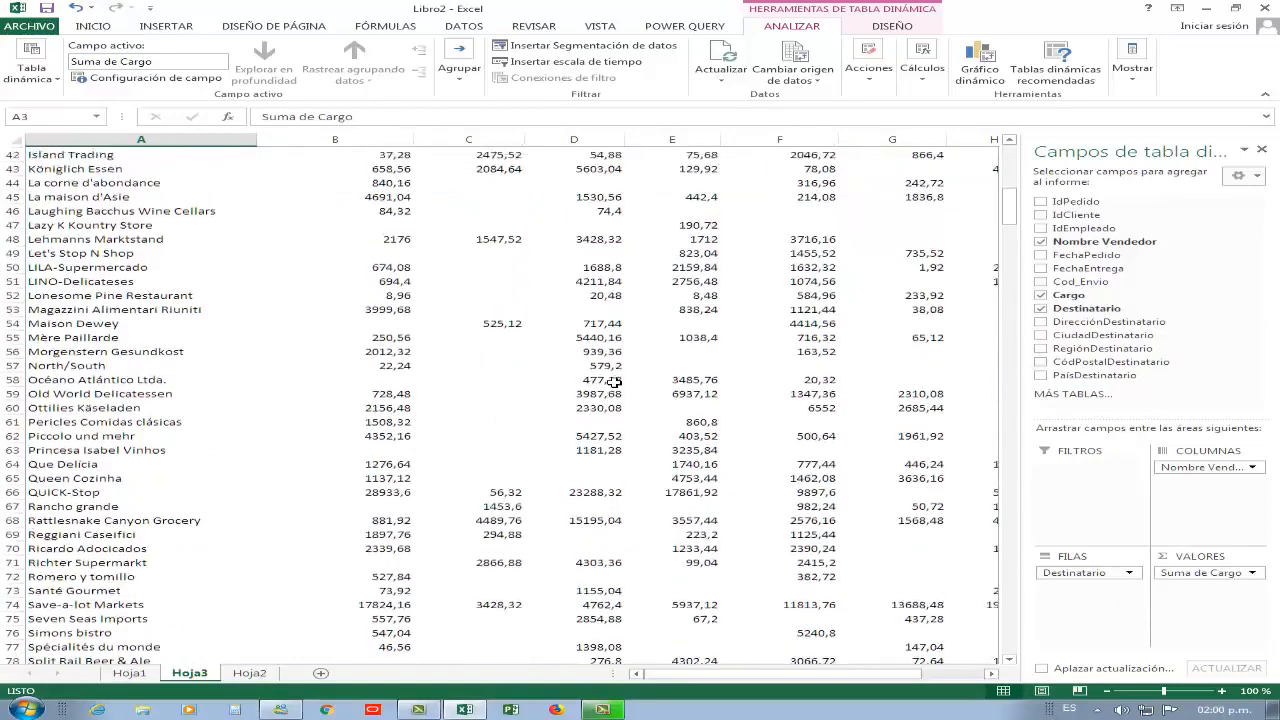
{"action": "scroll", "coordinate": [613, 381], "scroll_direction": "up", "scroll_amount": 6}
{"action": "scroll", "coordinate": [637, 373], "scroll_direction": "down", "scroll_amount": 3, "text": "ctrl"}
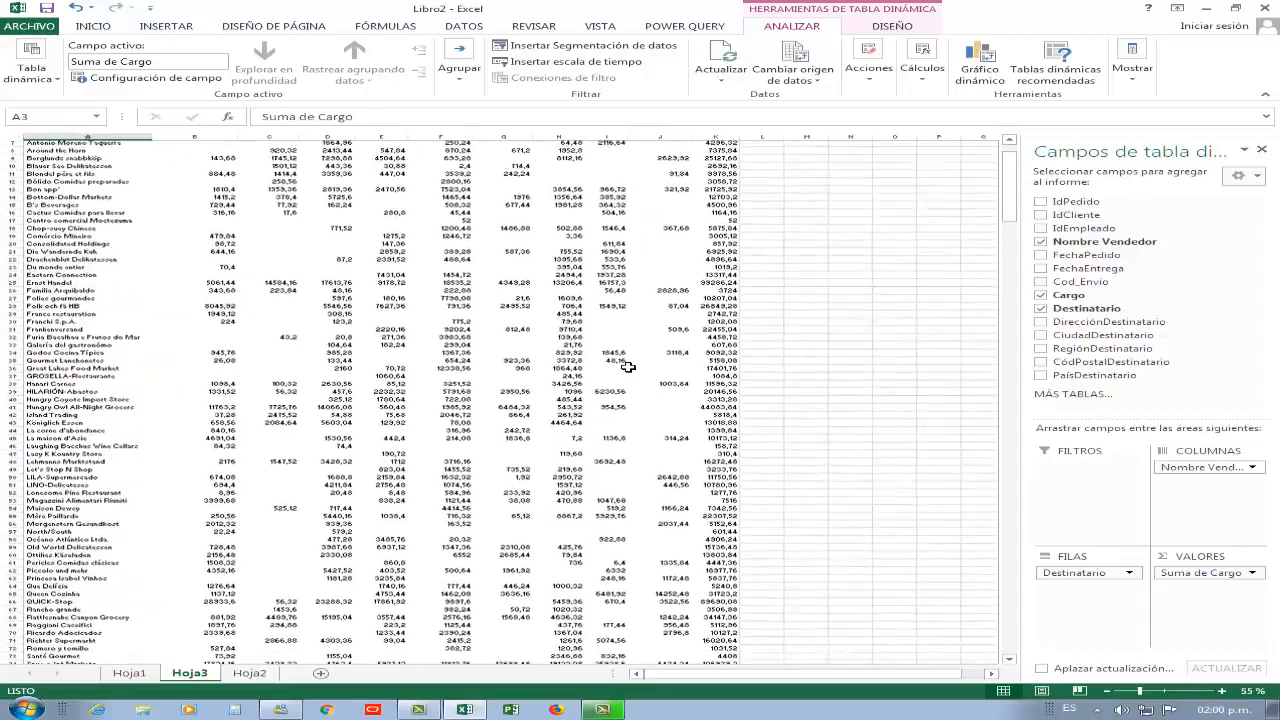
{"action": "scroll", "coordinate": [637, 373], "scroll_direction": "up", "scroll_amount": 2}
{"action": "scroll", "coordinate": [637, 373], "scroll_direction": "up", "scroll_amount": 2, "text": "ctrl"}
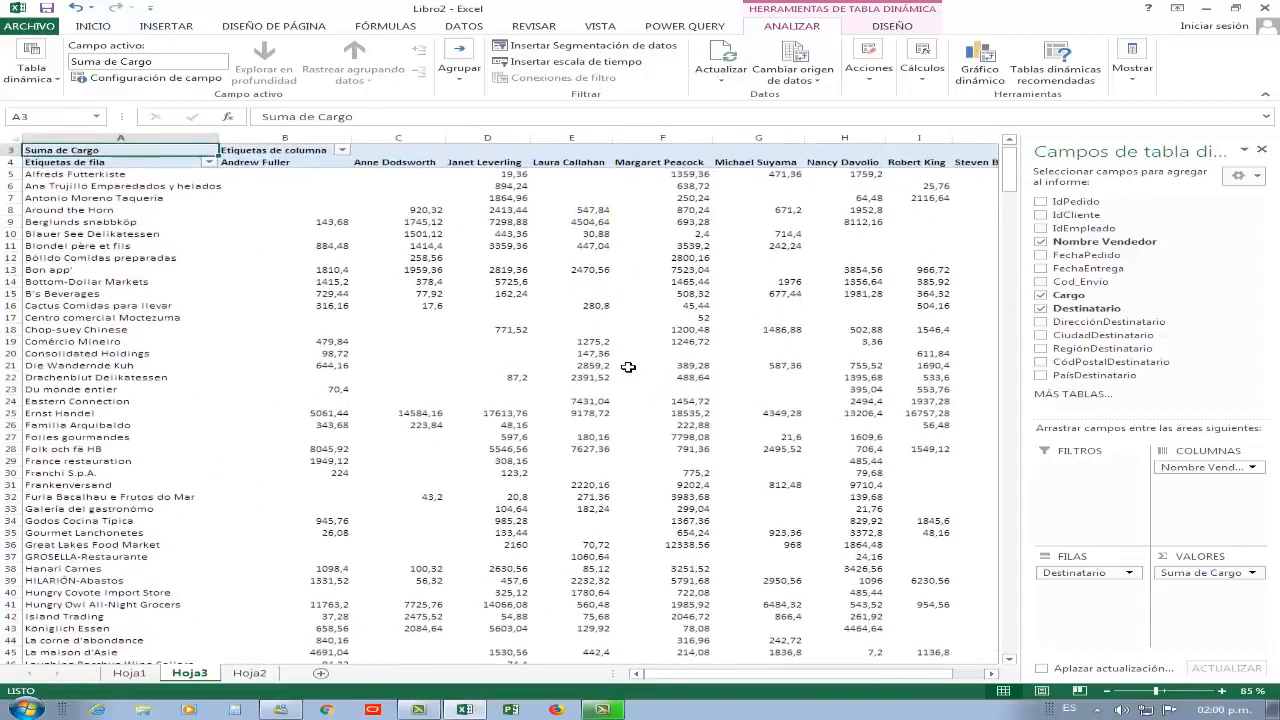
{"action": "scroll", "coordinate": [634, 369], "scroll_direction": "down", "scroll_amount": 6}
{"action": "scroll", "coordinate": [631, 365], "scroll_direction": "up", "scroll_amount": 6}
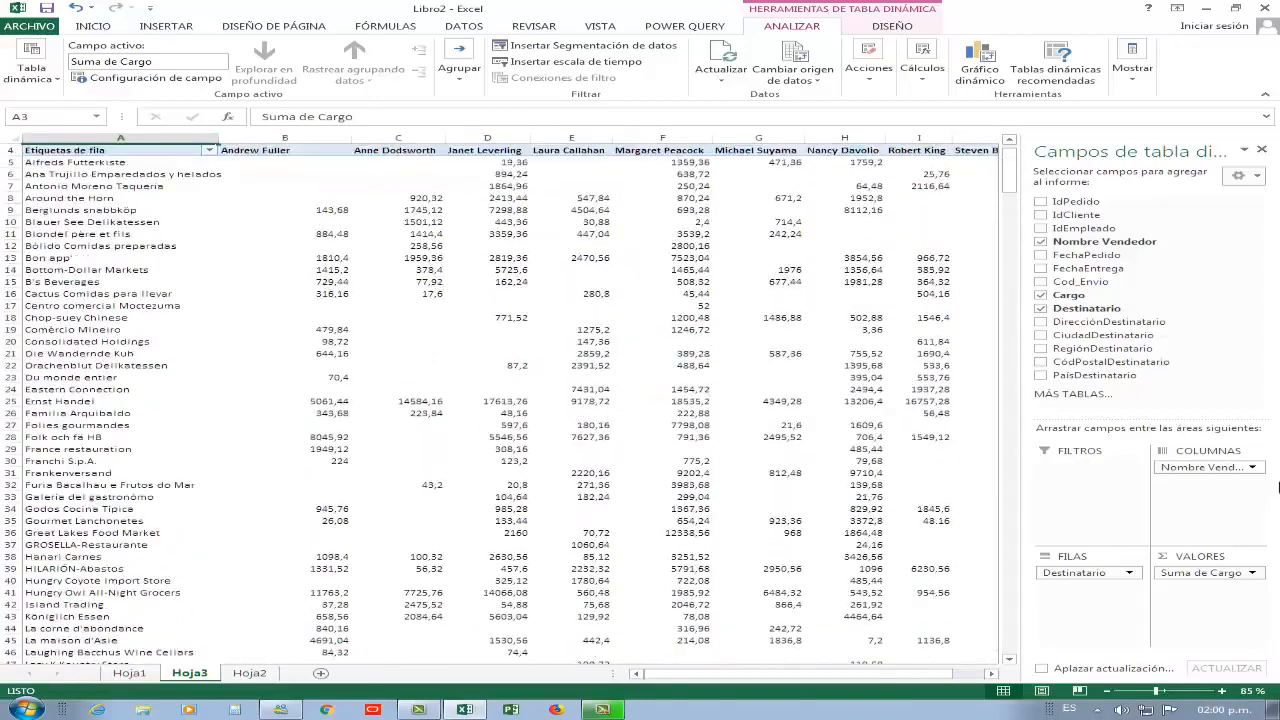
- Rearrange the pivot table with RegiónDestinatario as columns and Nombre Vendedor as rows, taking out Destinatario
{"action": "left_click_drag", "start_coordinate": [1210, 467], "coordinate": [1145, 360]}
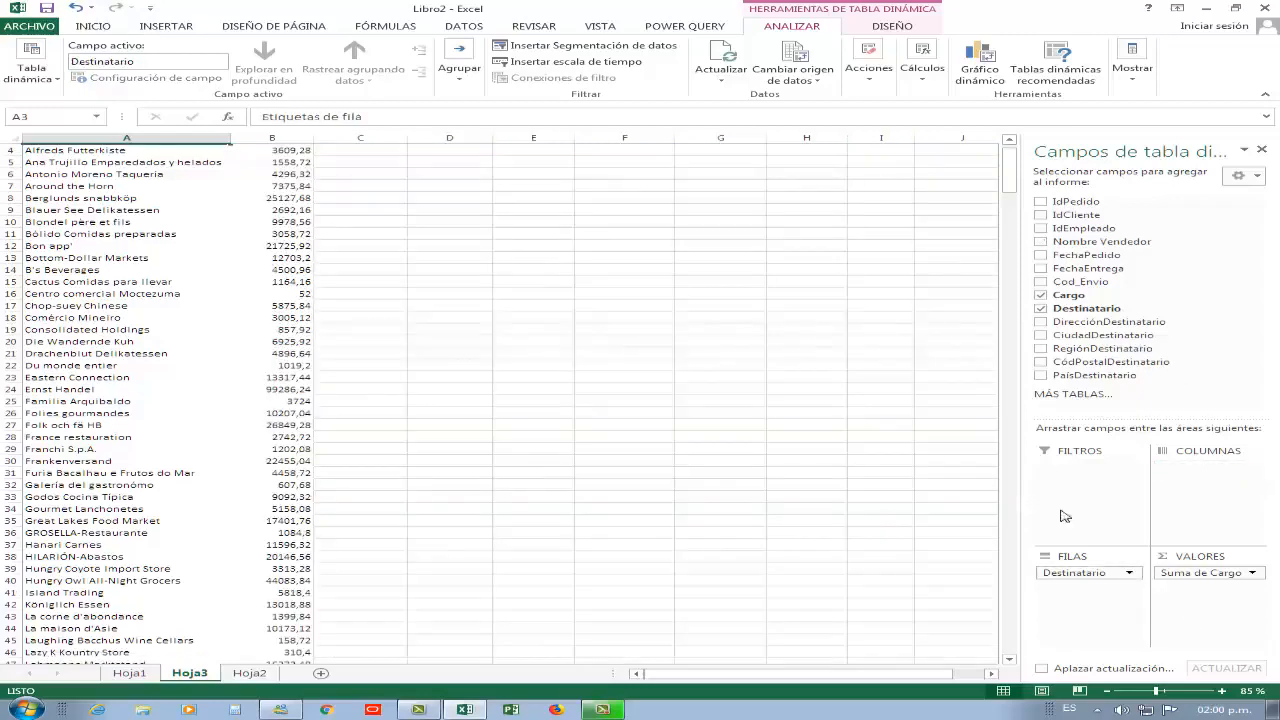
{"action": "left_click_drag", "start_coordinate": [1080, 573], "coordinate": [1100, 340]}
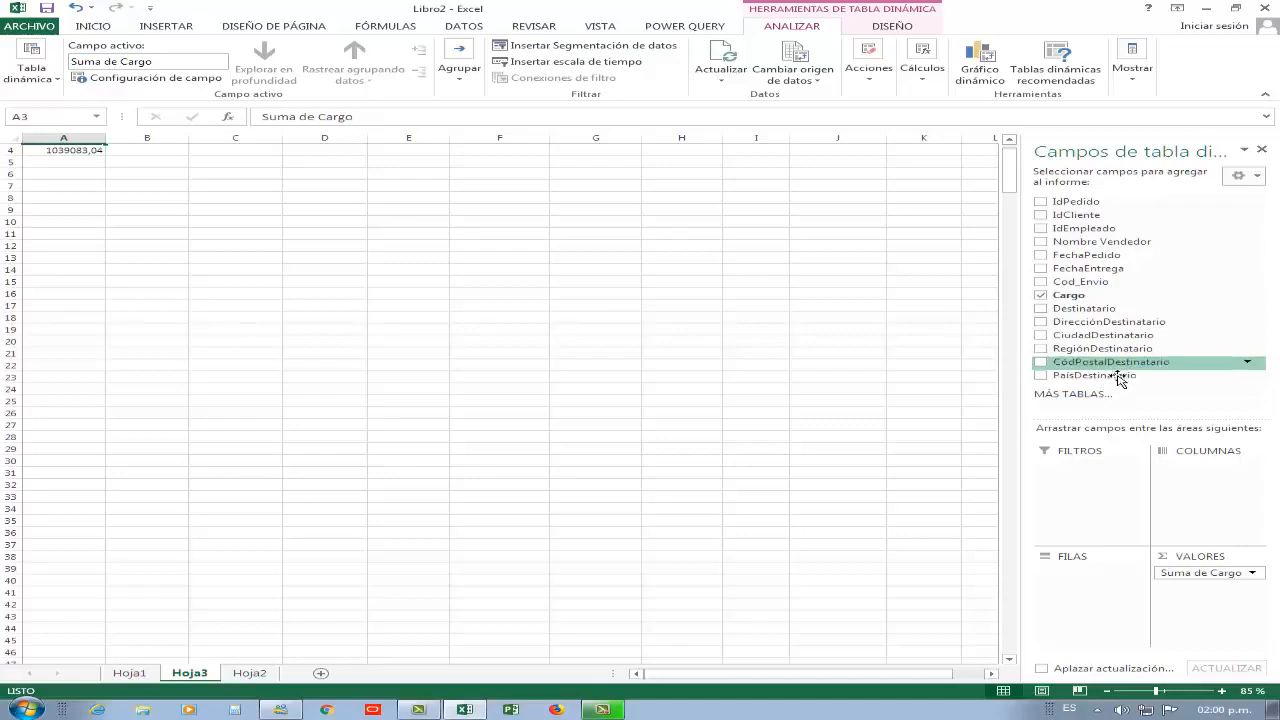
{"action": "left_click_drag", "start_coordinate": [1137, 350], "coordinate": [1238, 495]}
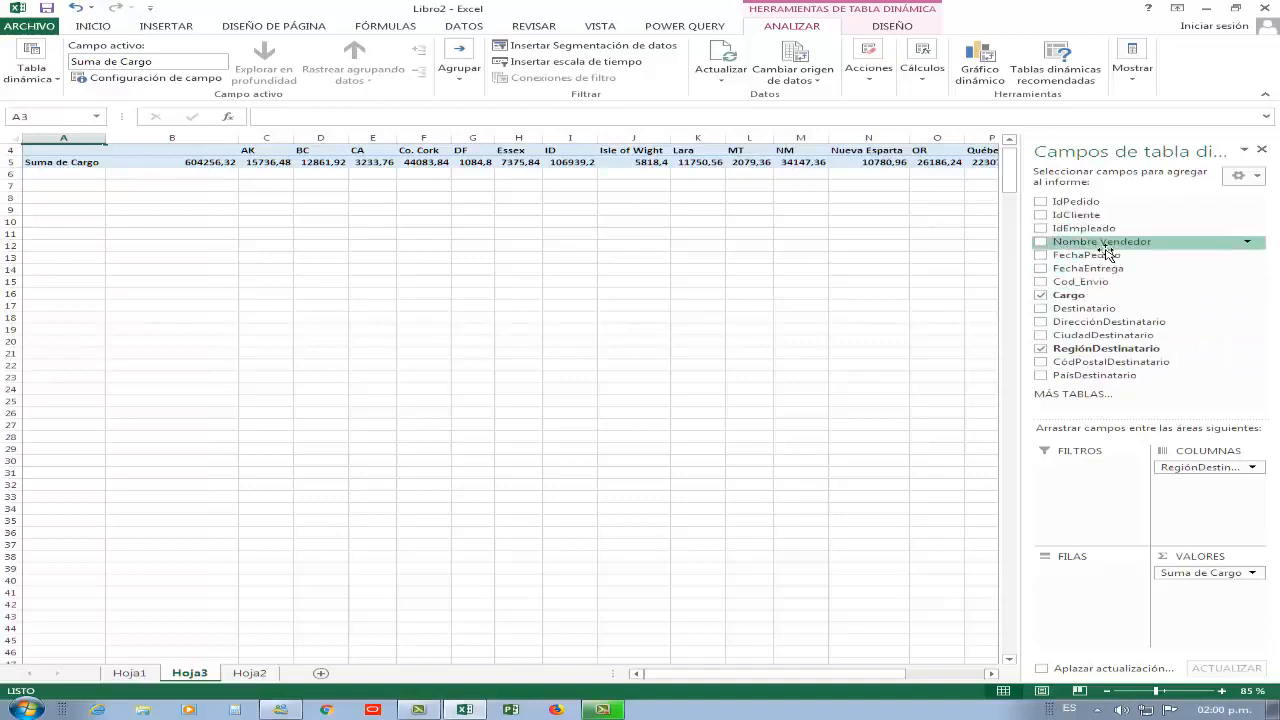
{"action": "left_click_drag", "start_coordinate": [1108, 254], "coordinate": [1100, 588]}
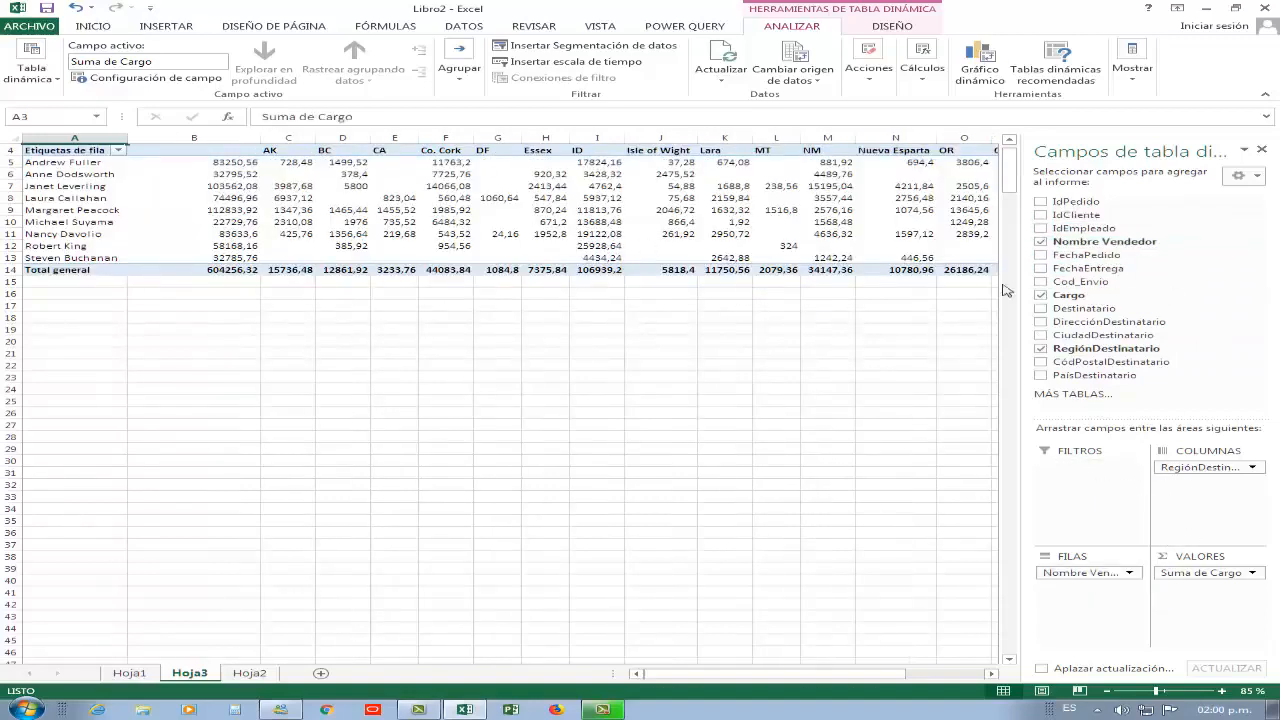
- Summarize the Cargo values by Cuenta instead of Suma and narrow column B
{"action": "left_click", "coordinate": [1234, 578]}
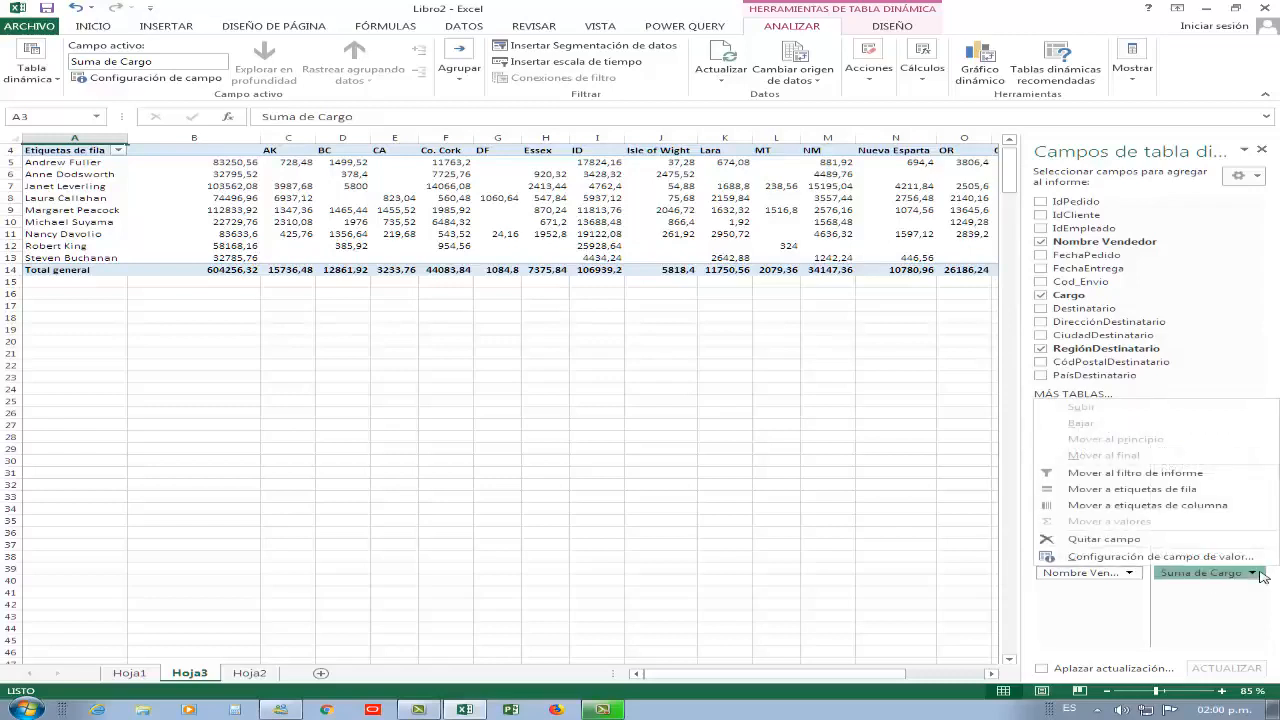
{"action": "left_click", "coordinate": [1124, 559]}
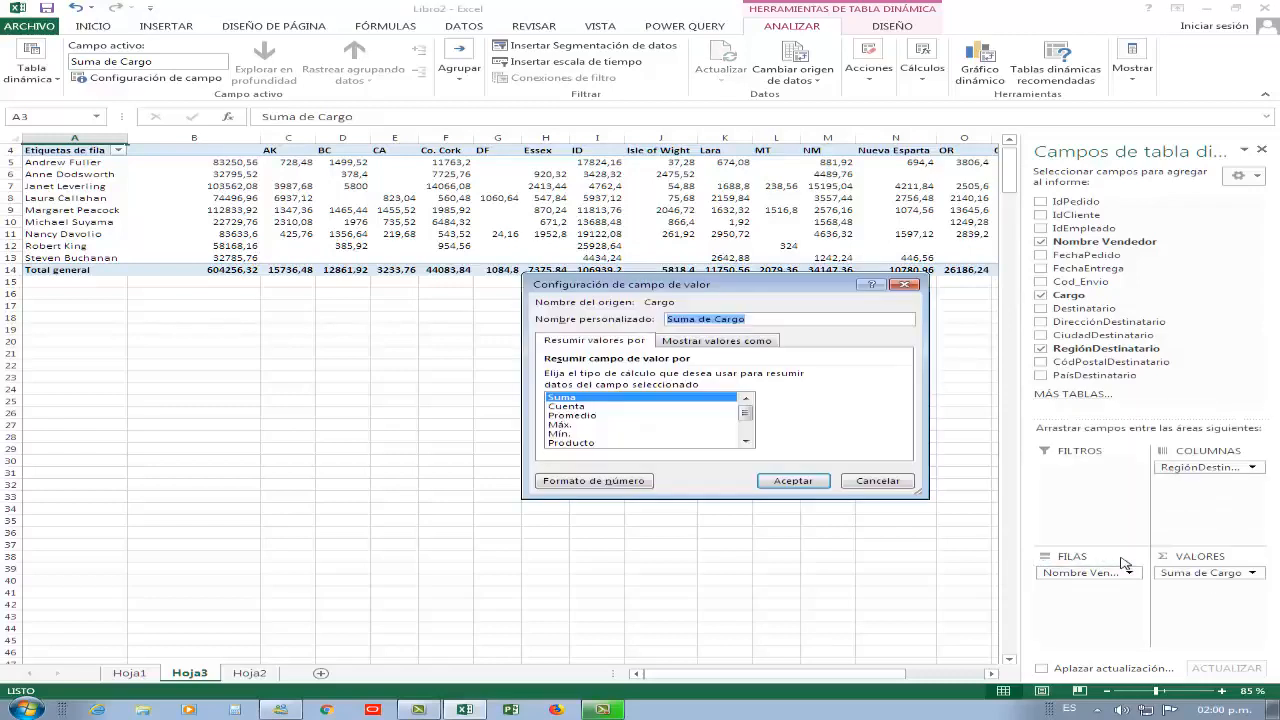
{"action": "left_click", "coordinate": [576, 409]}
{"action": "left_click", "coordinate": [788, 481]}
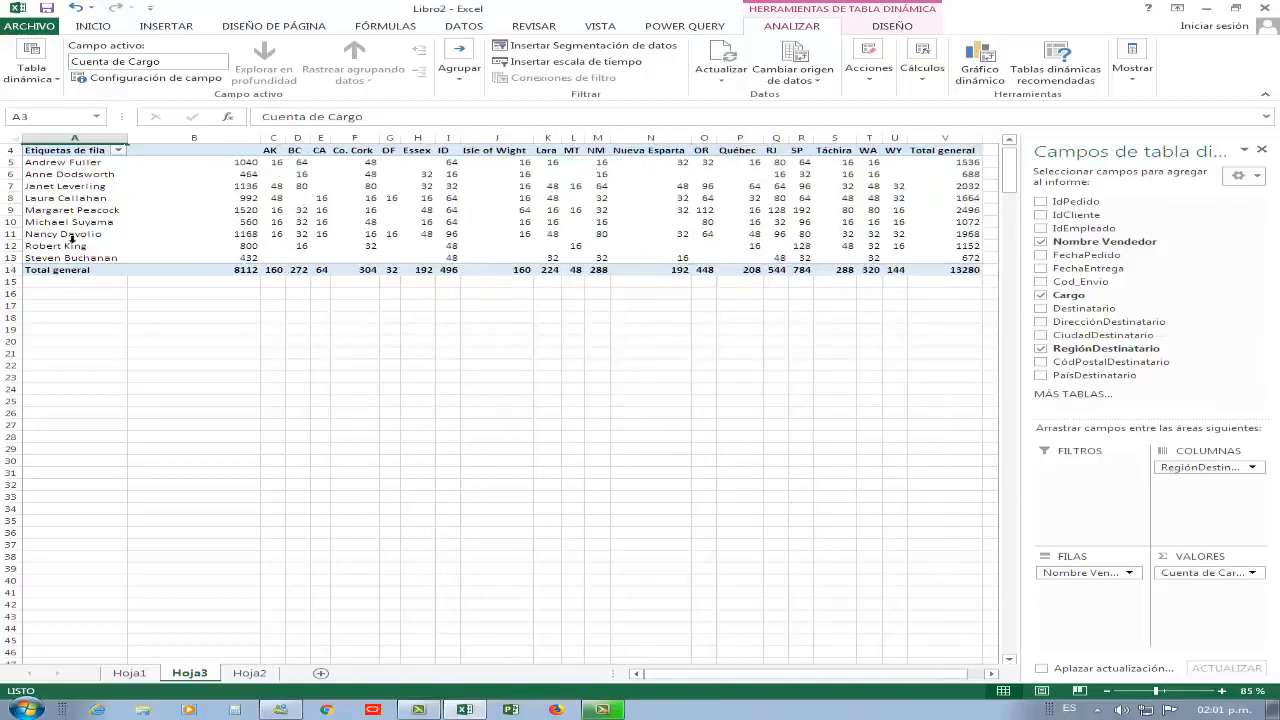
{"action": "left_click_drag", "start_coordinate": [270, 140], "coordinate": [203, 140]}
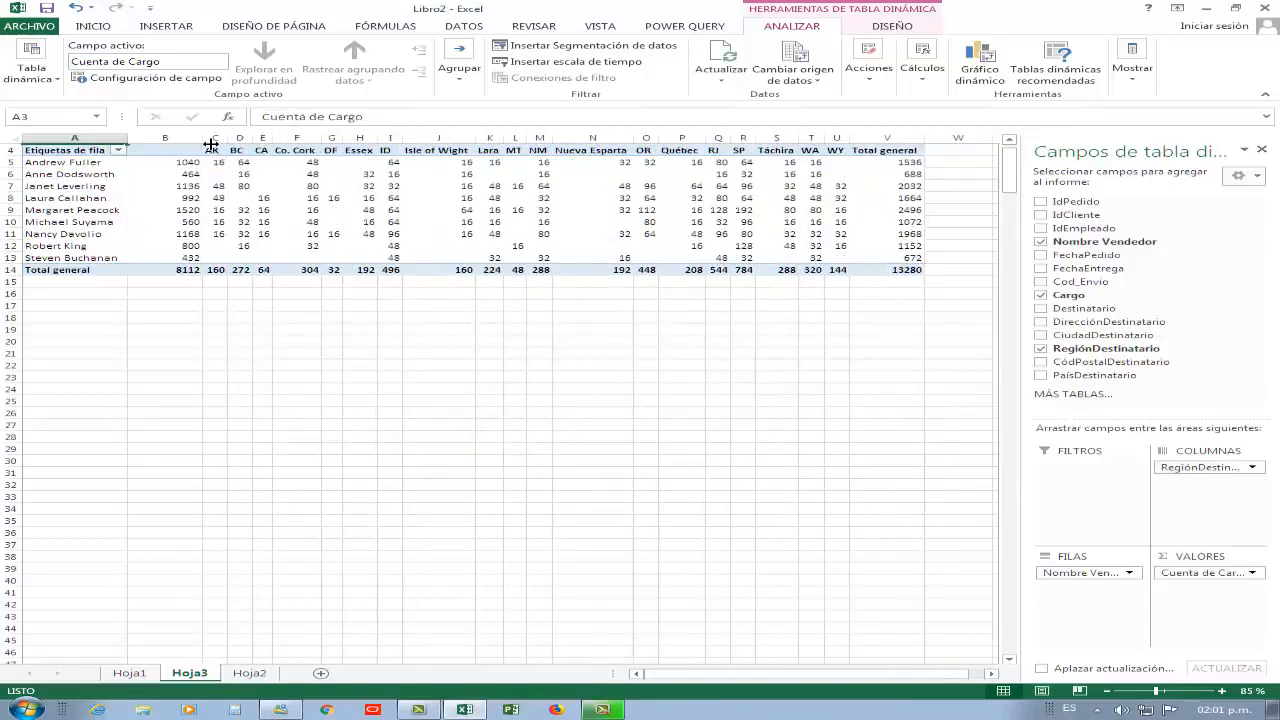